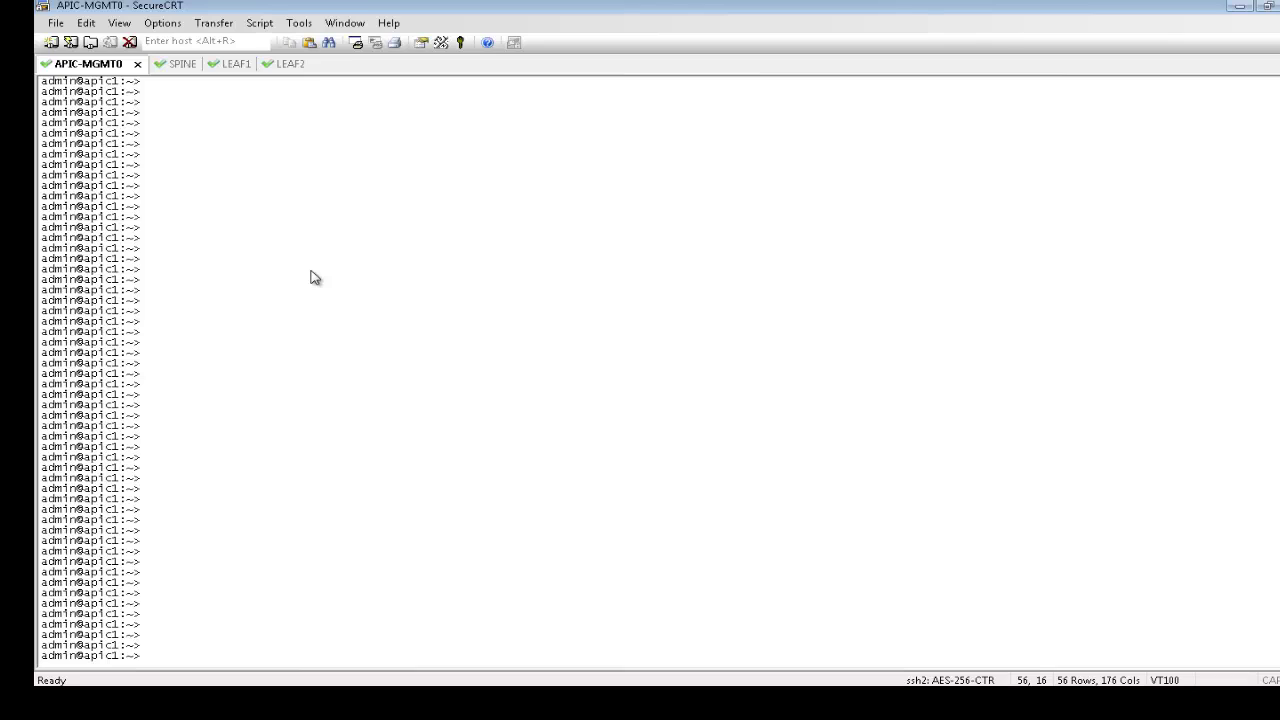
Ping 192.168.90.36 from the APIC, then iping it from the Spine via mgmt:inb
text(ping 192.168.90.36)
key(Return)
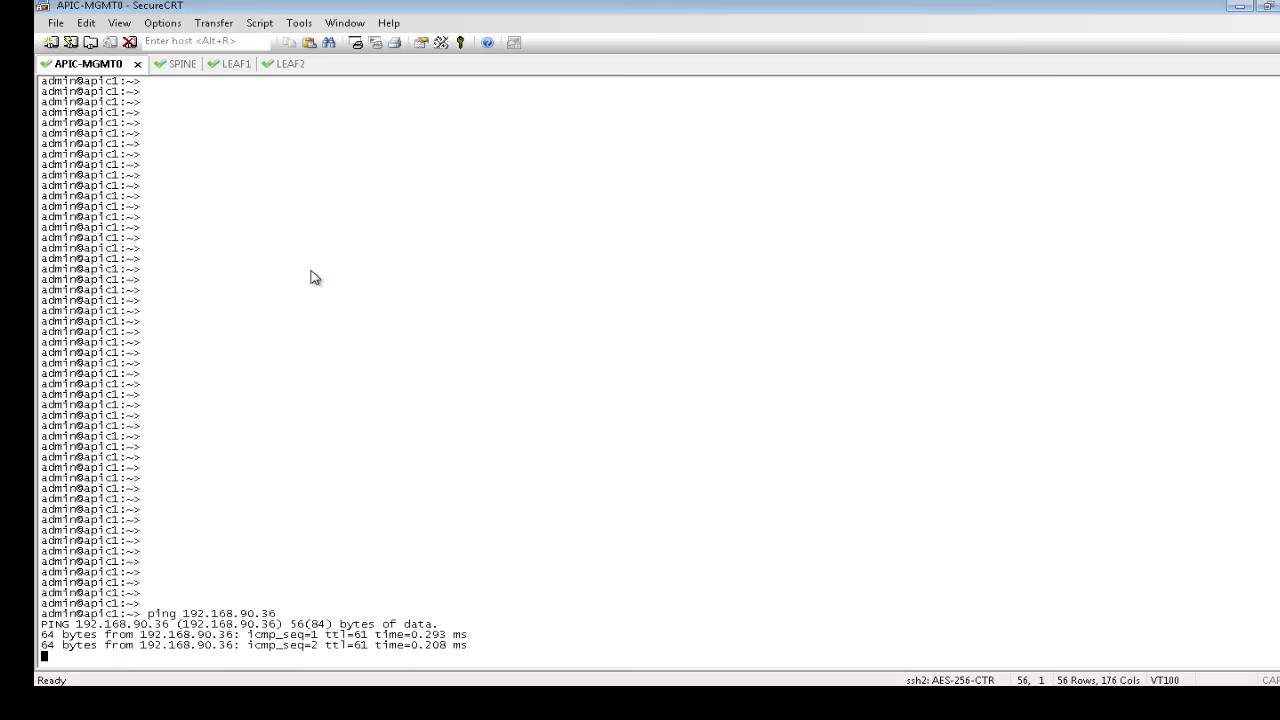
key(ctrl+c)
click(162, 64)
text(8.9)
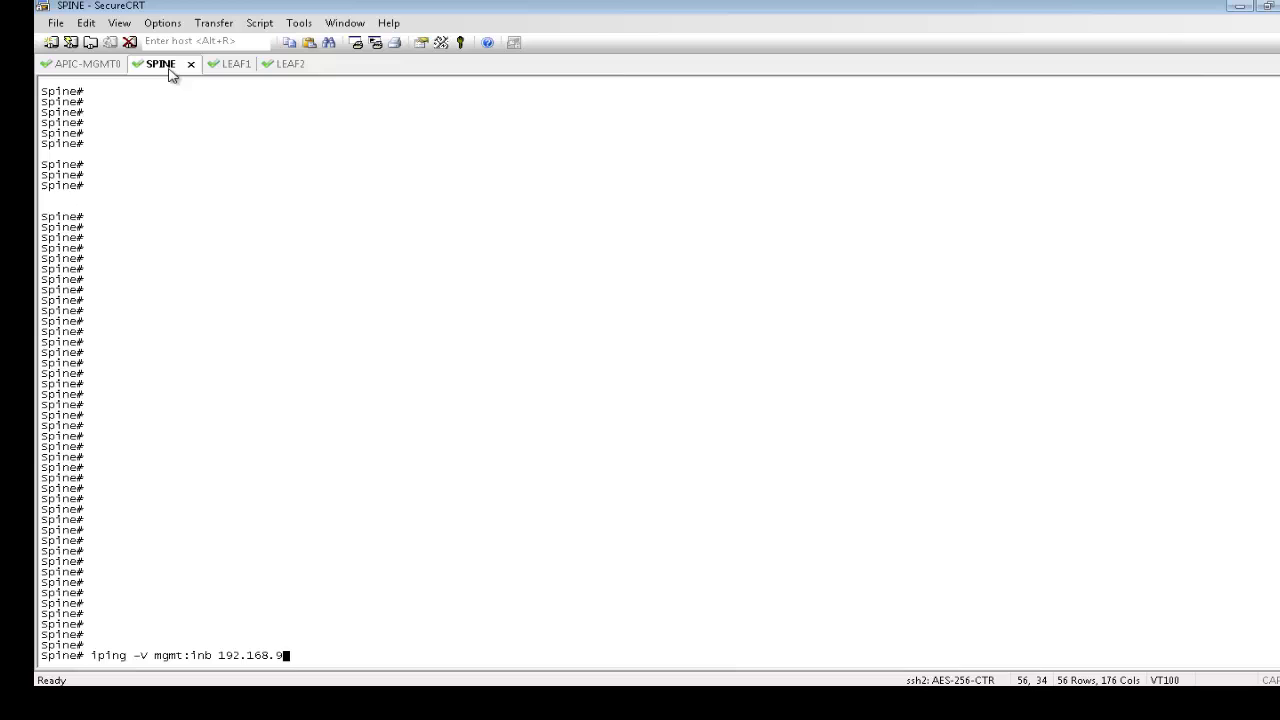
text(0.3)
text(6)
key(Return)
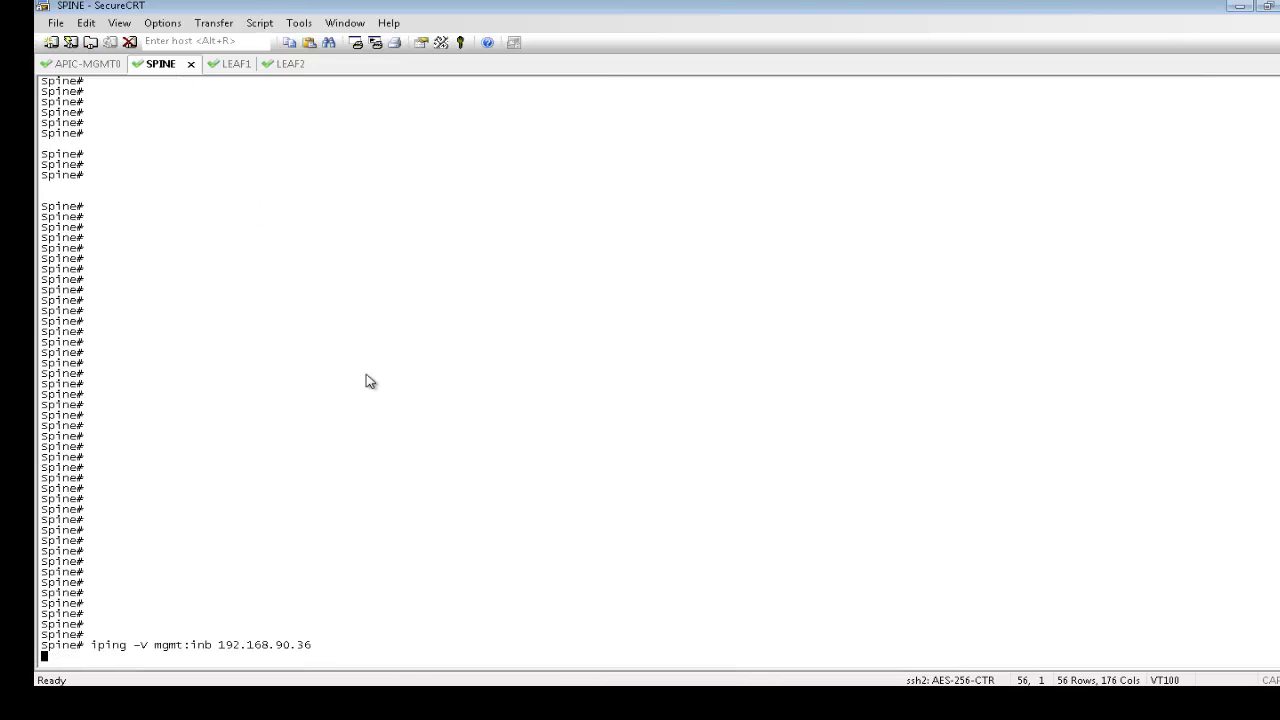
key(ctrl+c)
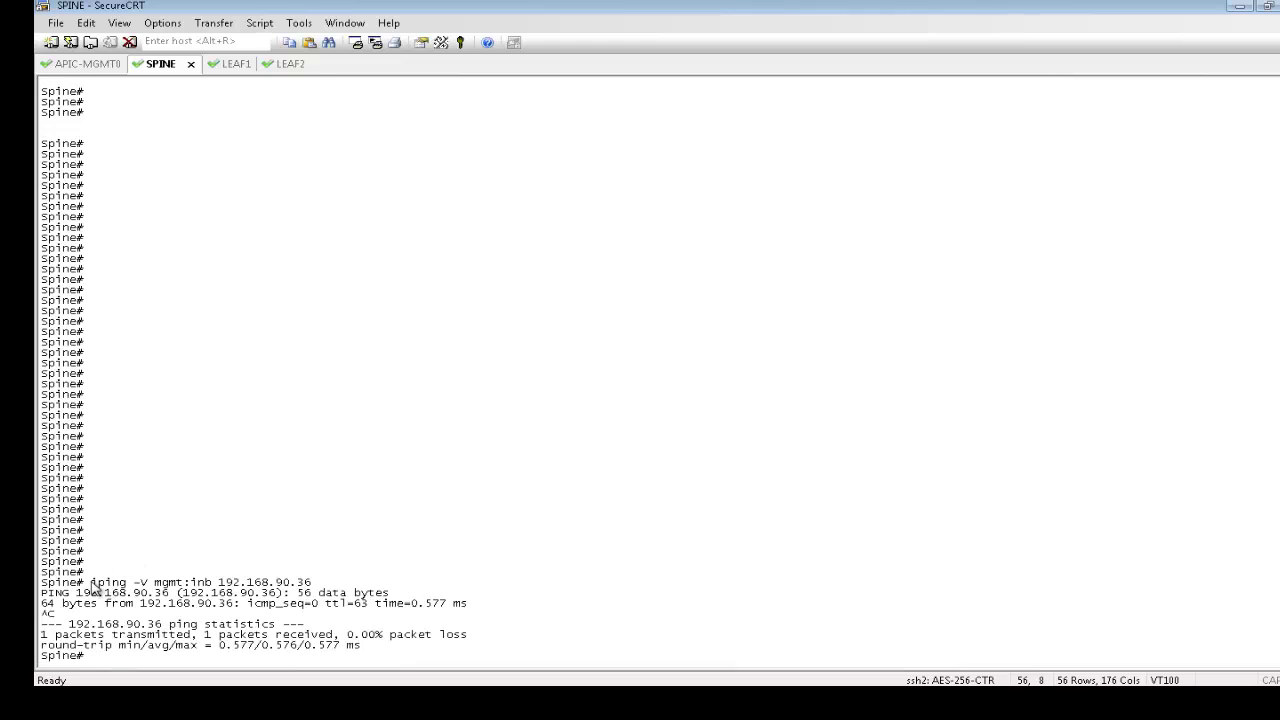
Run iping -V mgmt:inb 192.168.90.36 on Leaf1 and Leaf2, confirming replies
drag(90, 582, 352, 590)
click(233, 65)
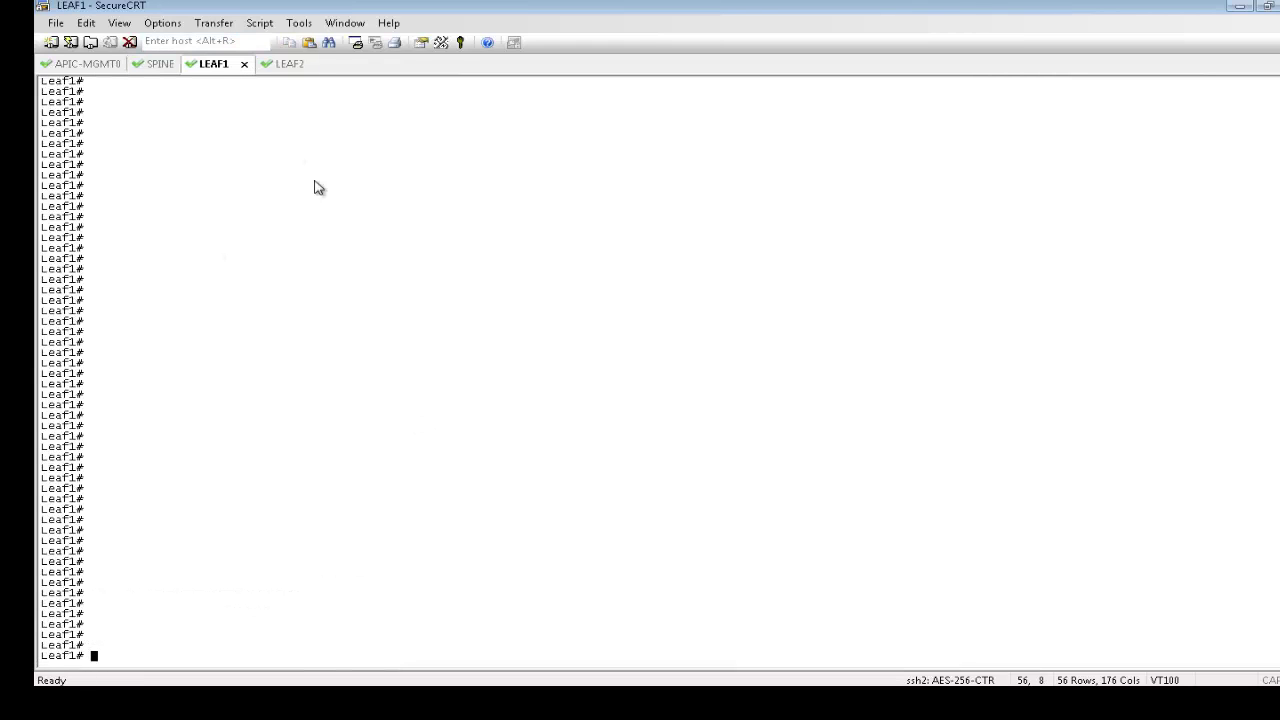
right_click(314, 188)
key(Return)
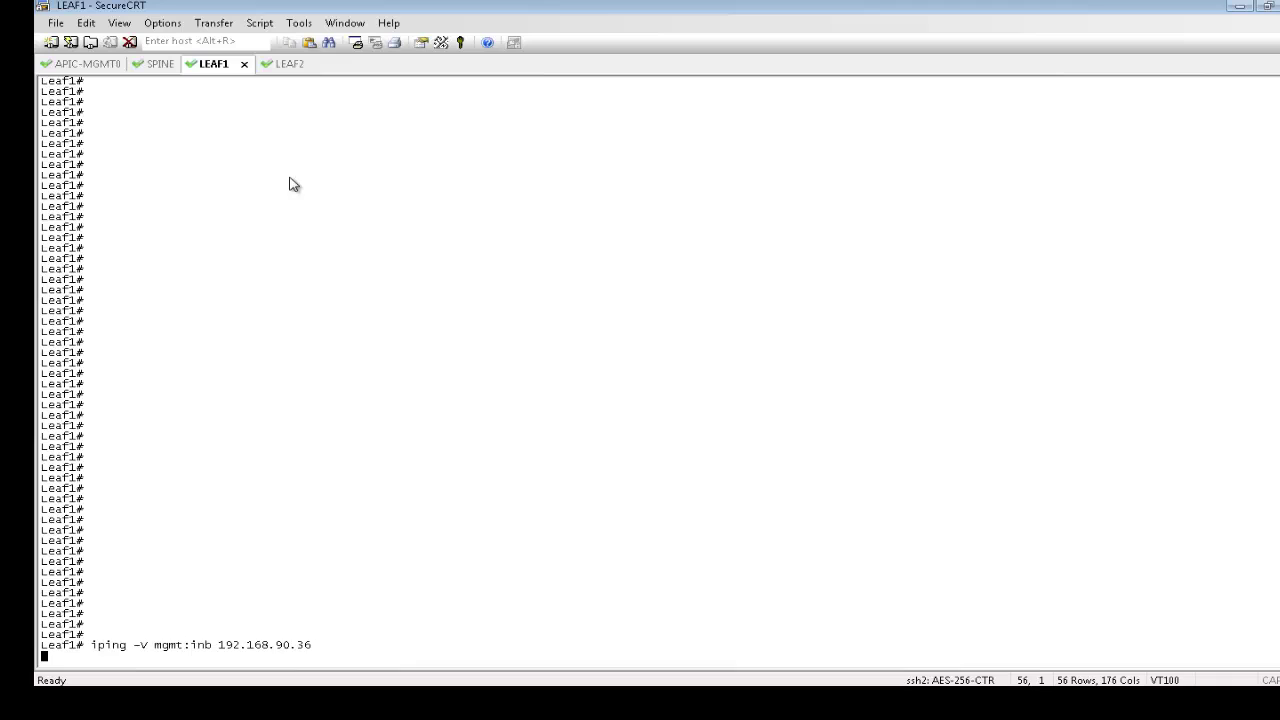
key(ctrl+c)
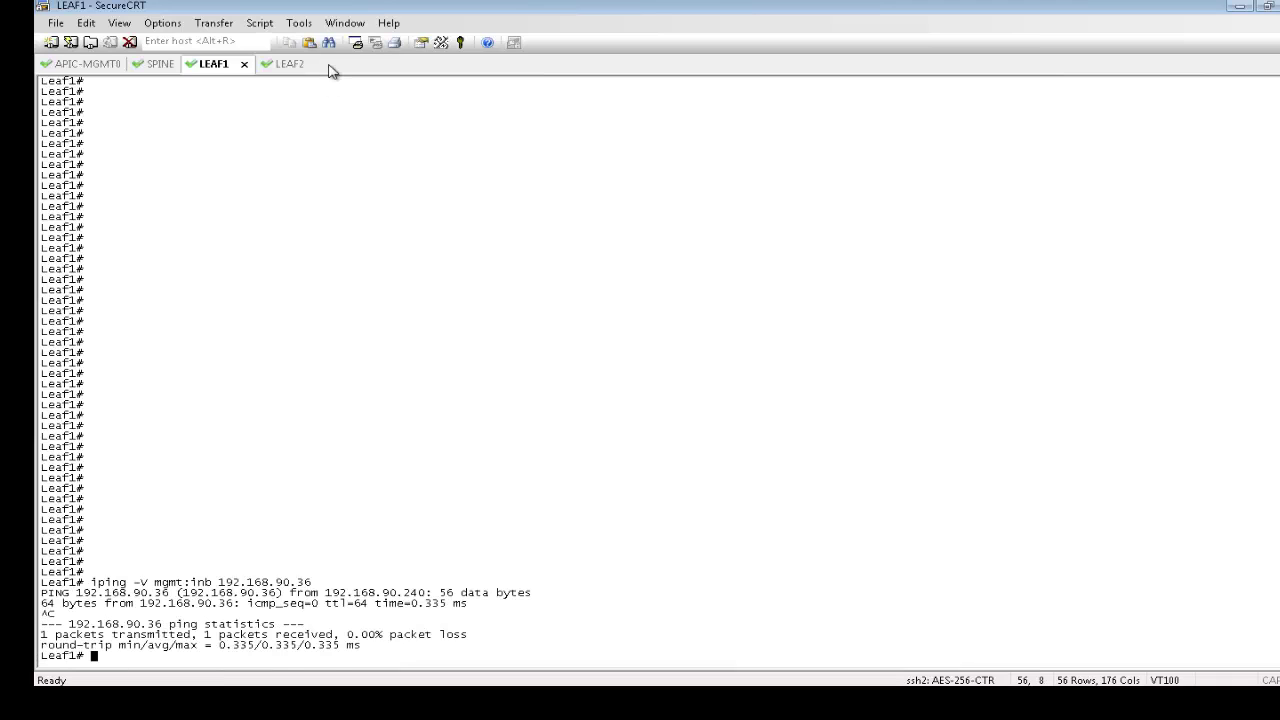
click(289, 64)
right_click(446, 255)
key(Return)
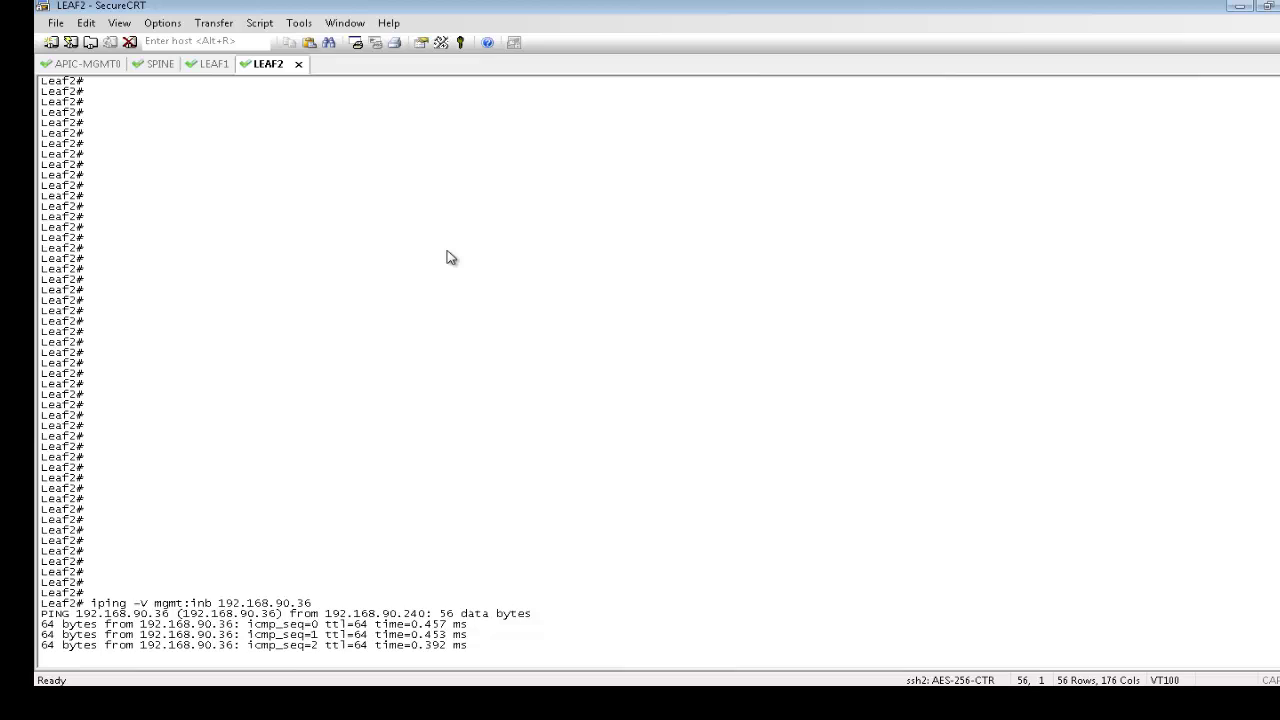
key(ctrl+c)
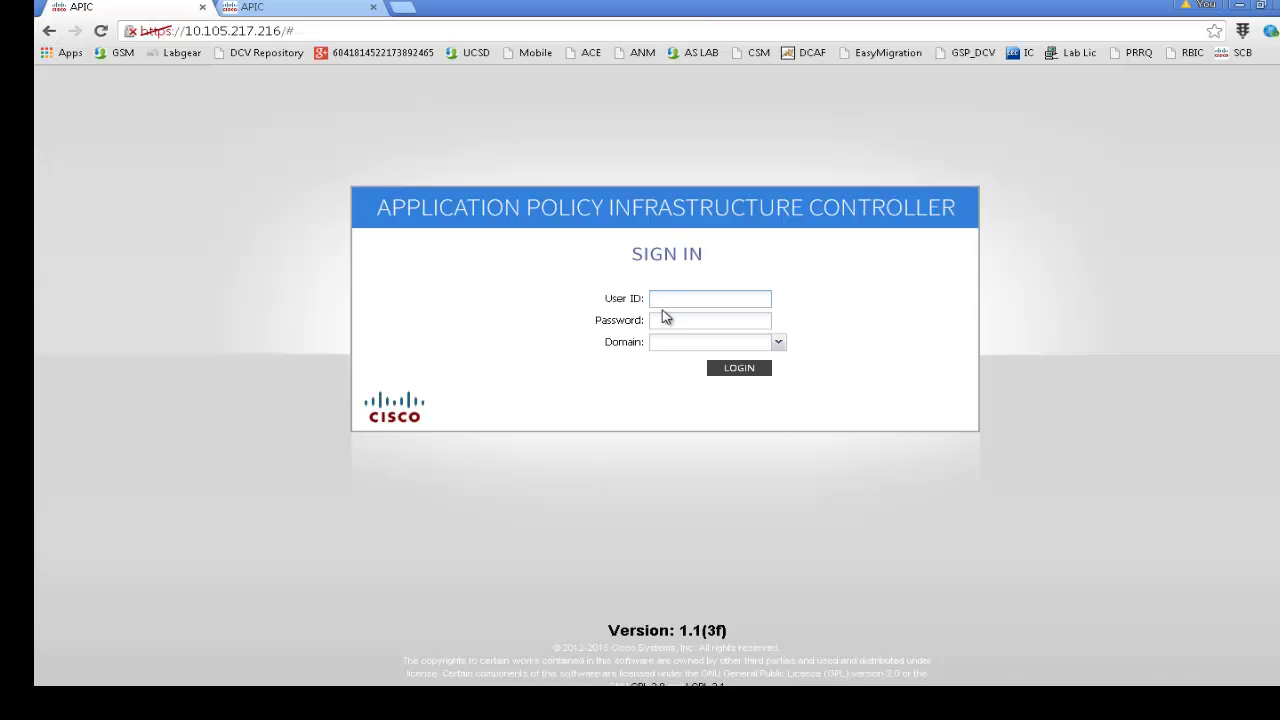
Sign in to Cisco APIC with the admin user ID and its password
click(675, 300)
text(admin)
key(Tab)
text(cisco)
key(Return)
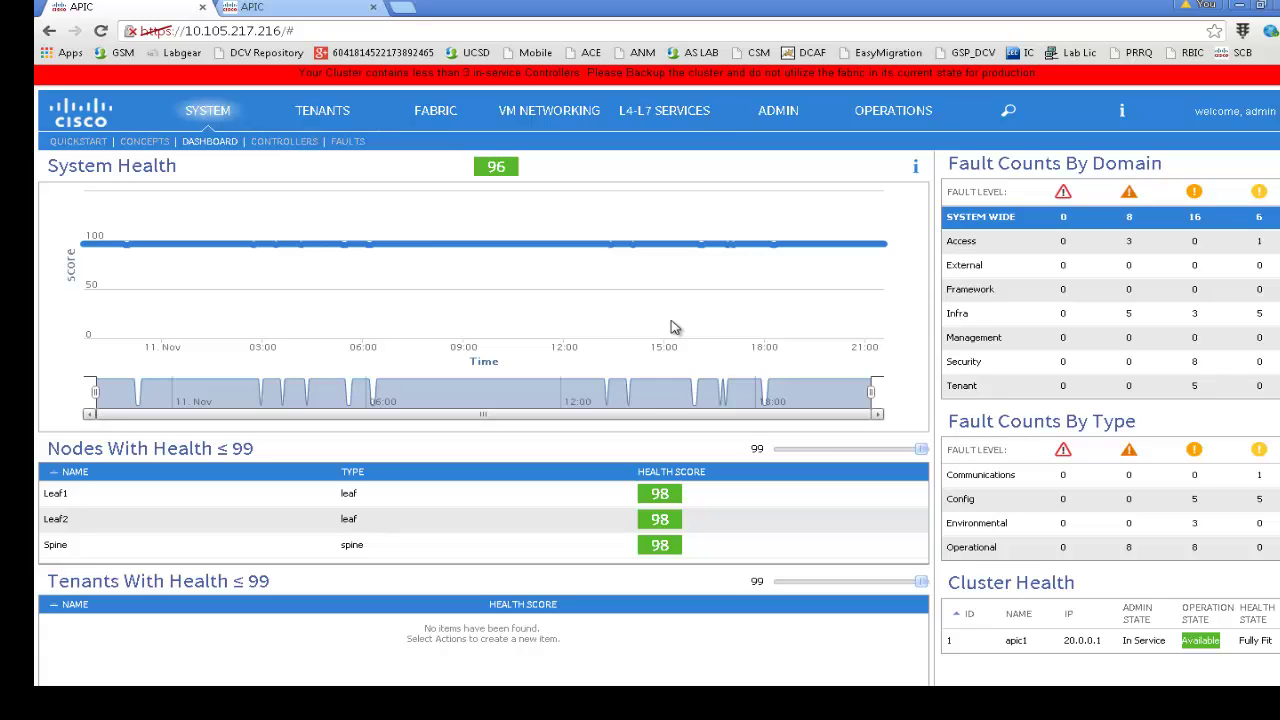
Under ADMIN > Monitoring Destinations > Syslog, start a new syslog monitoring destination group
click(776, 111)
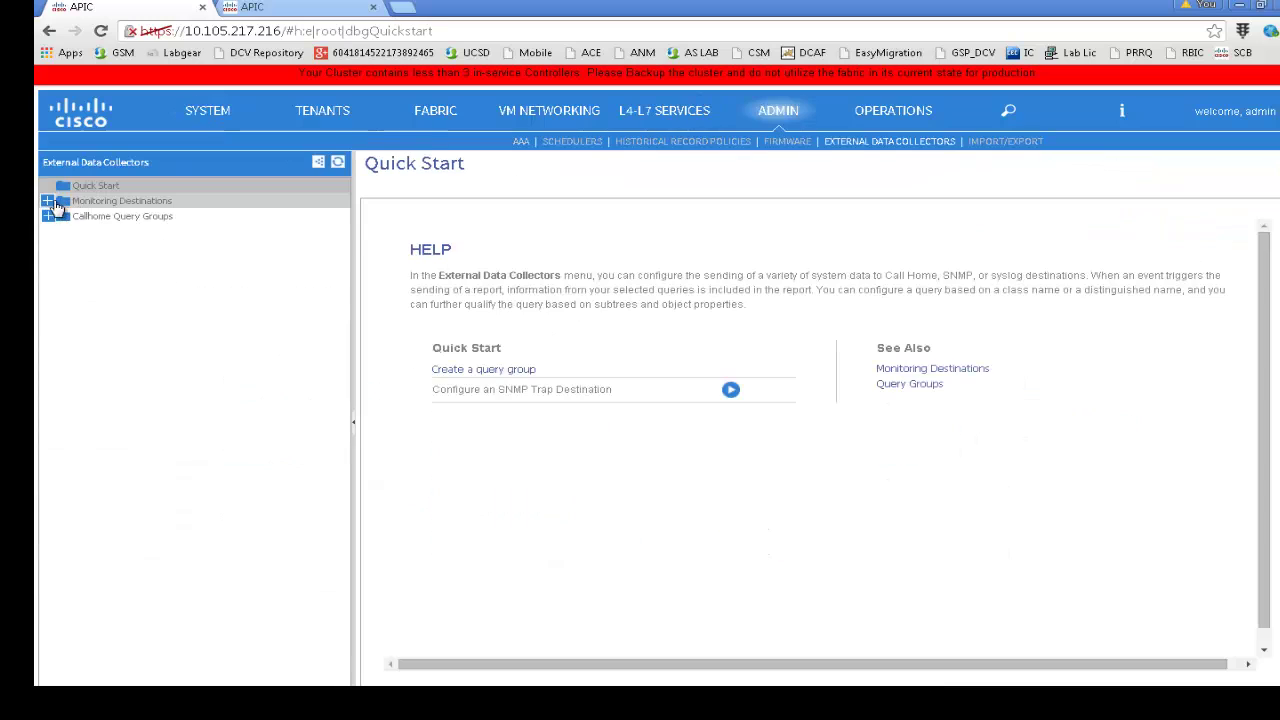
click(47, 202)
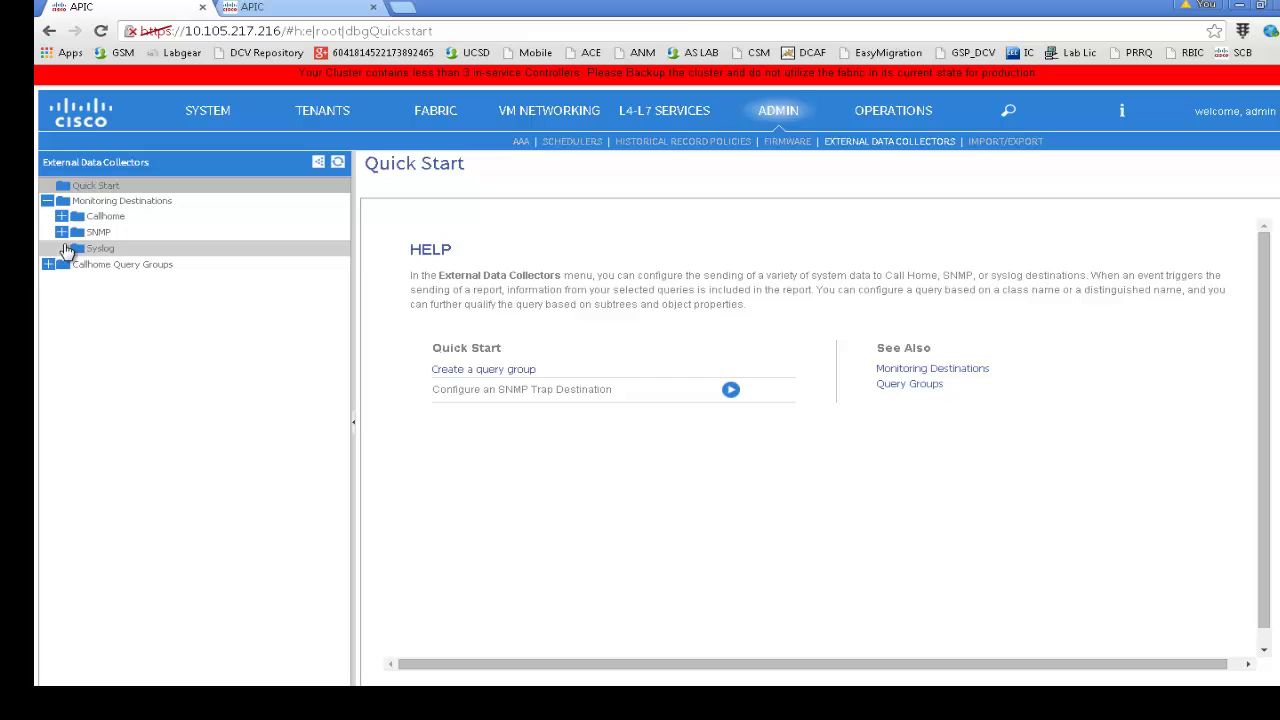
click(100, 248)
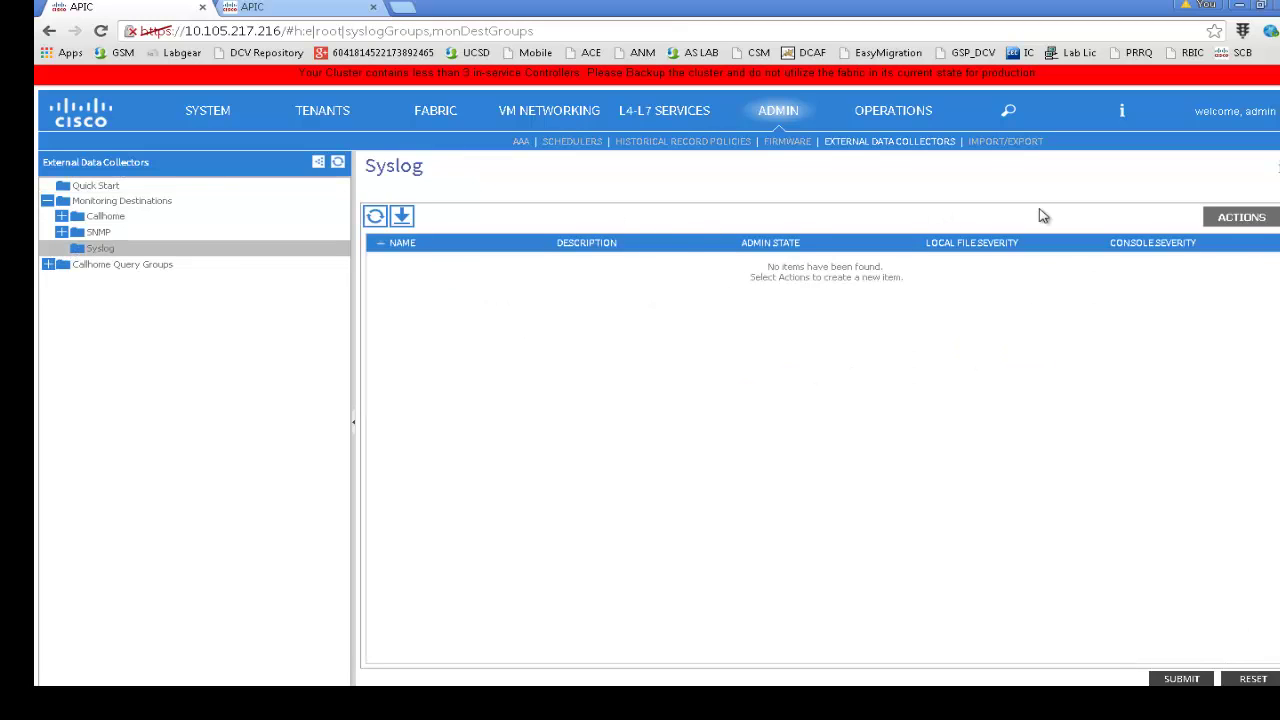
click(1237, 221)
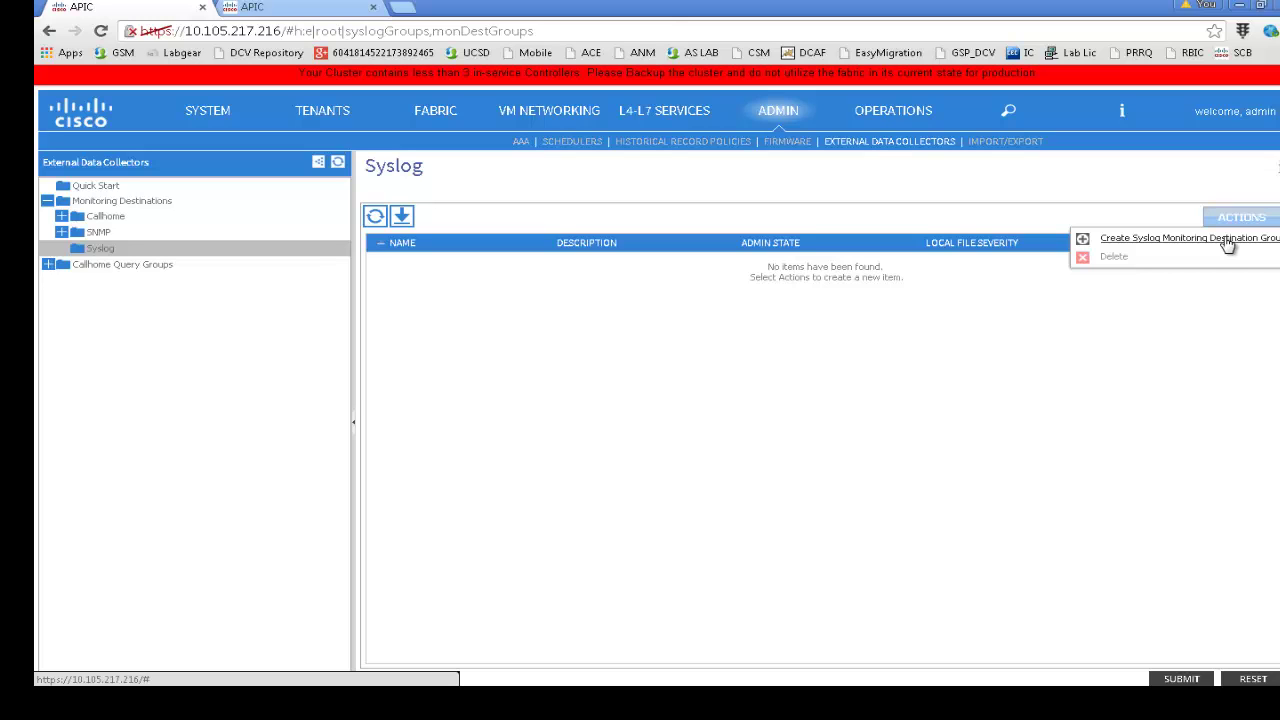
click(1226, 241)
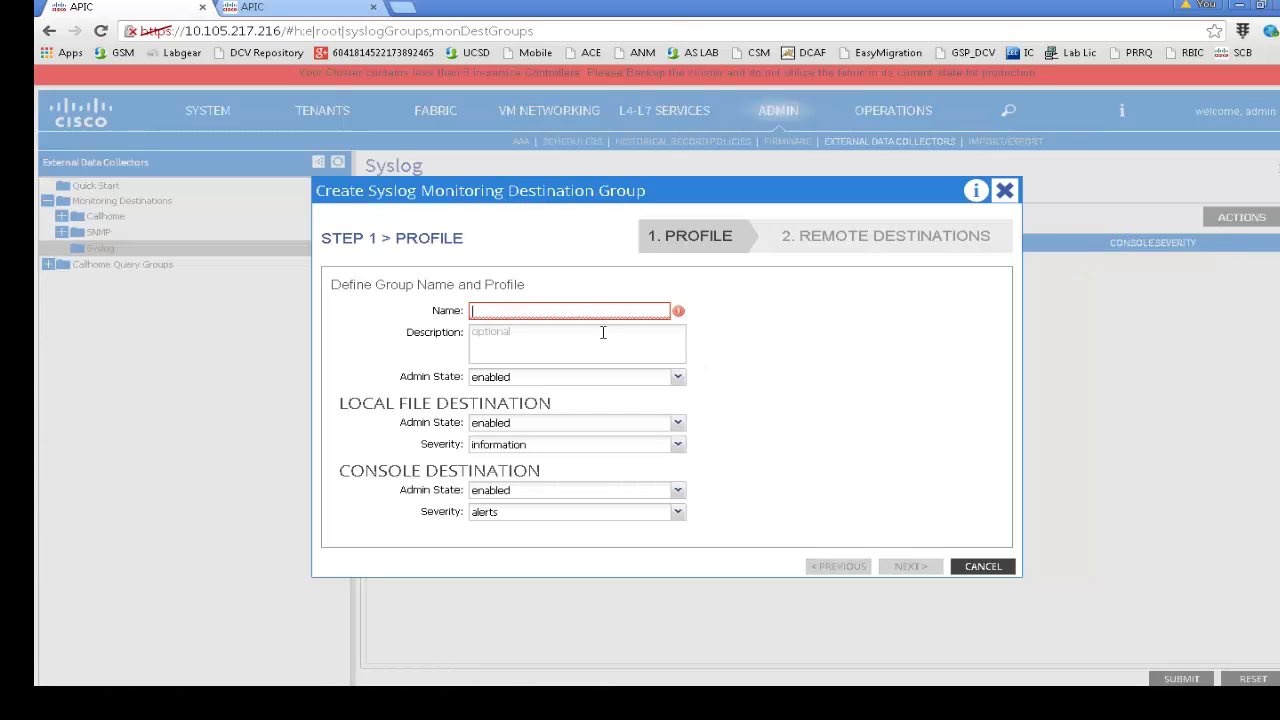
Create group SYSLOG-LINUX-SRV with destination 192.168.90.36 using the default (In-Band) management EPG
click(524, 311)
text(SYSLOG-LINUX-SRV)
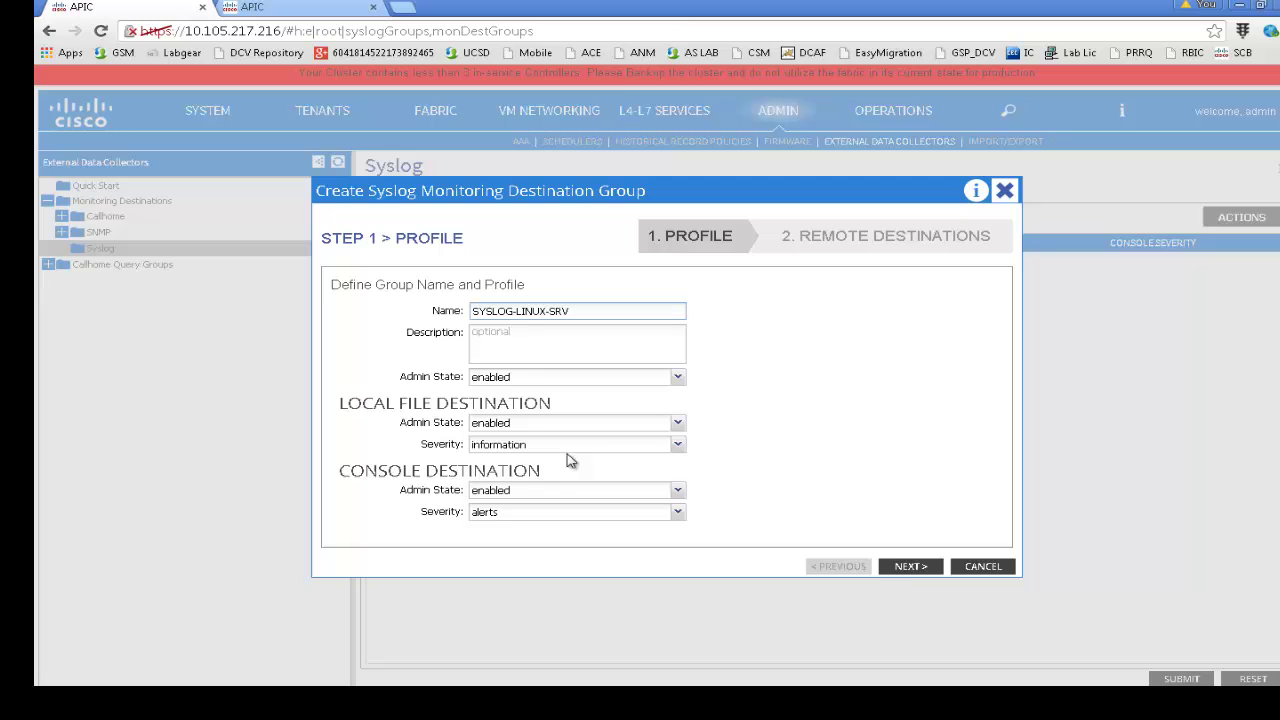
click(903, 567)
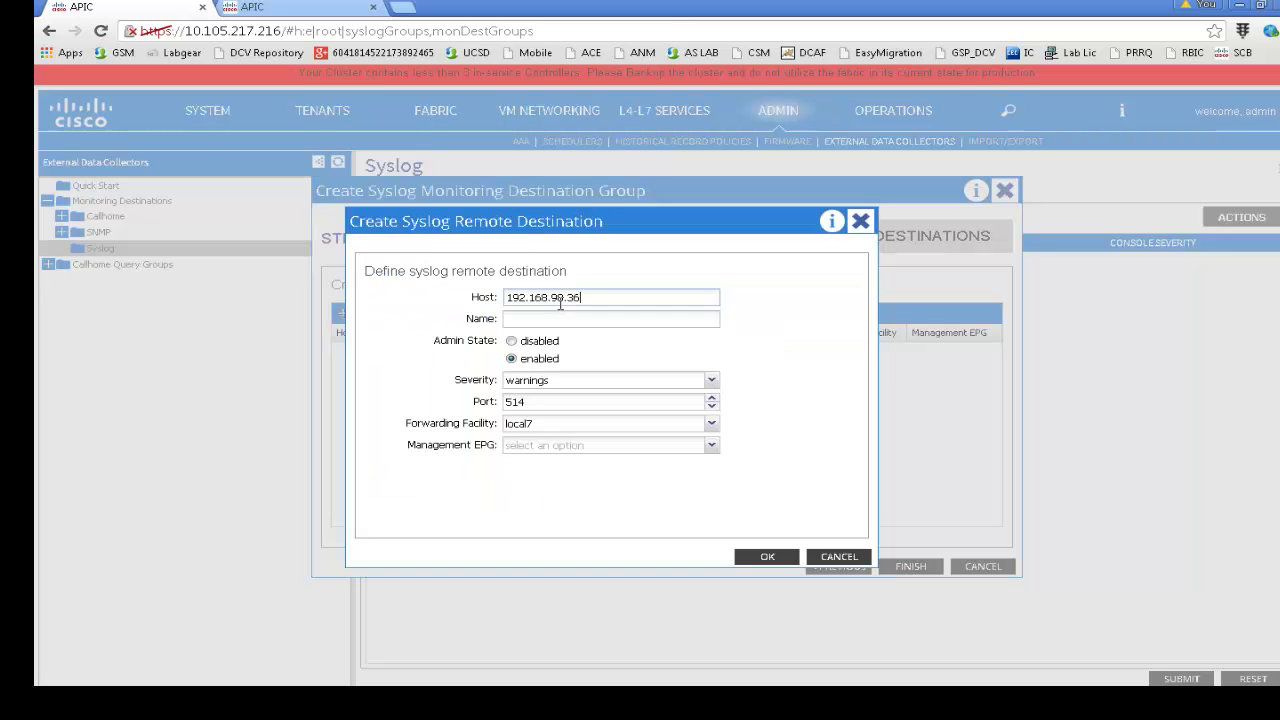
click(595, 446)
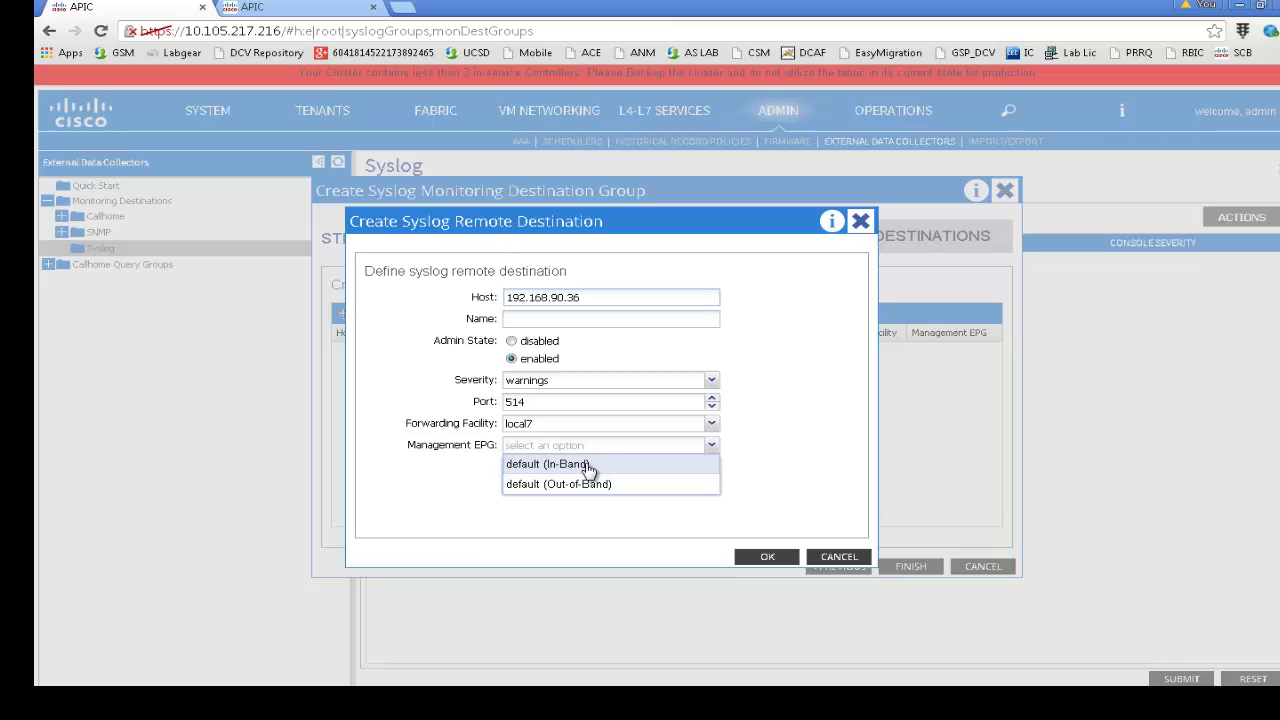
click(589, 466)
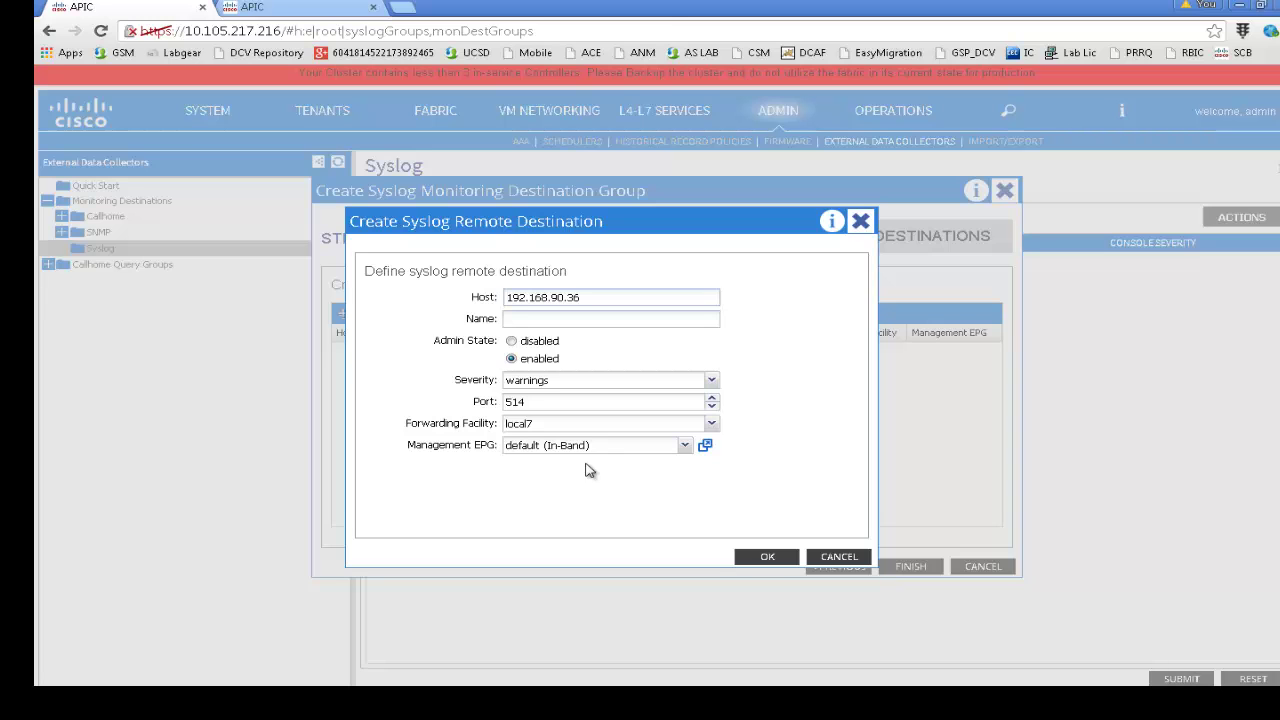
click(755, 557)
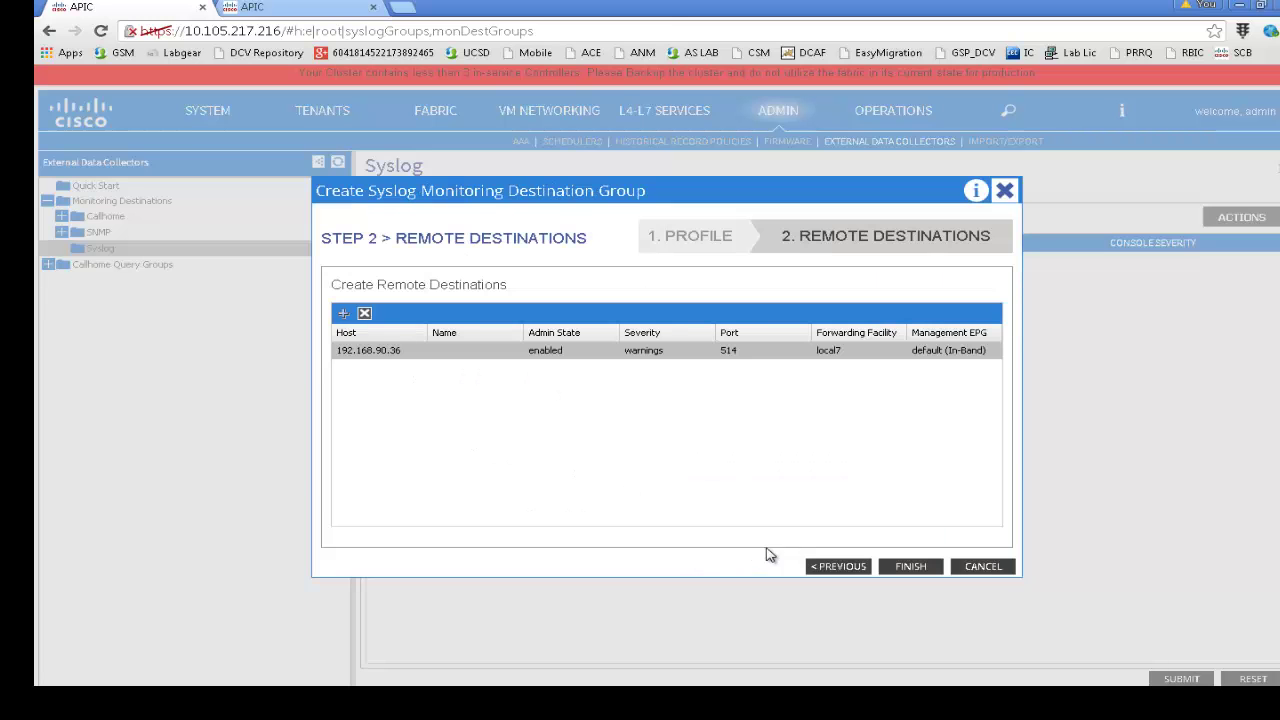
click(889, 569)
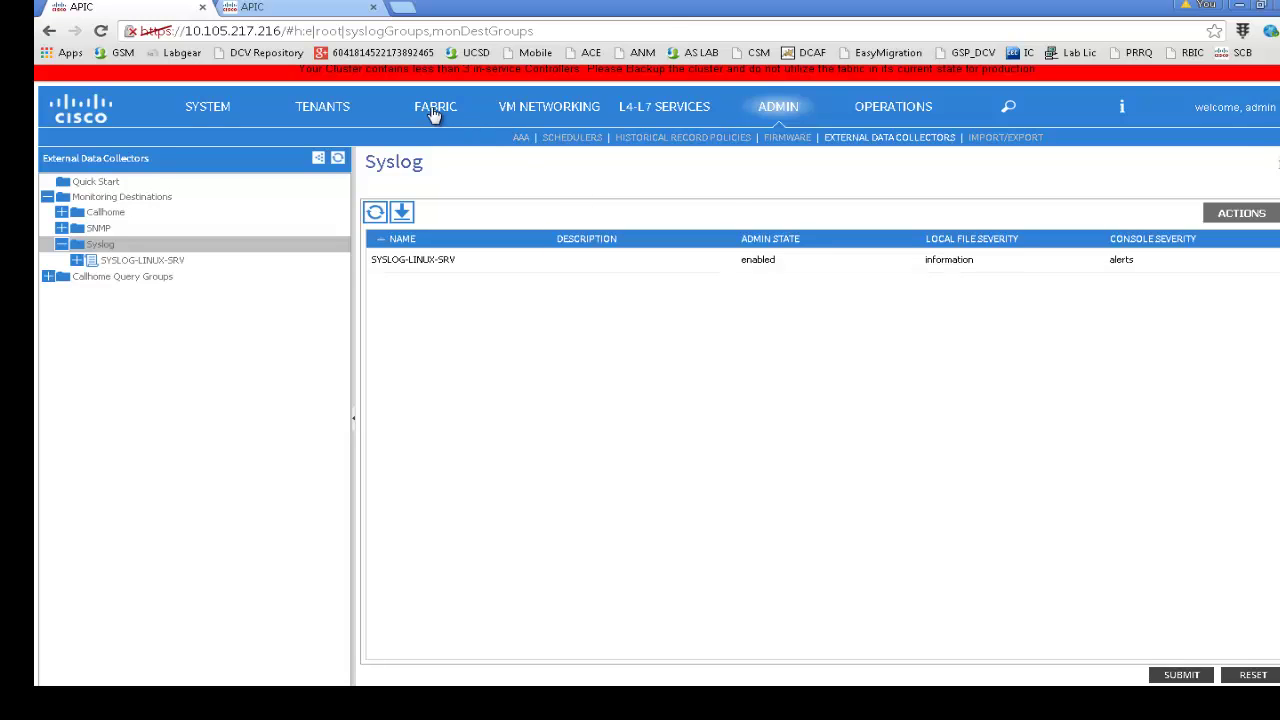
Browse the Callhome/SNMP/Syslog pages of the common tenant and the fabric default policy
click(320, 112)
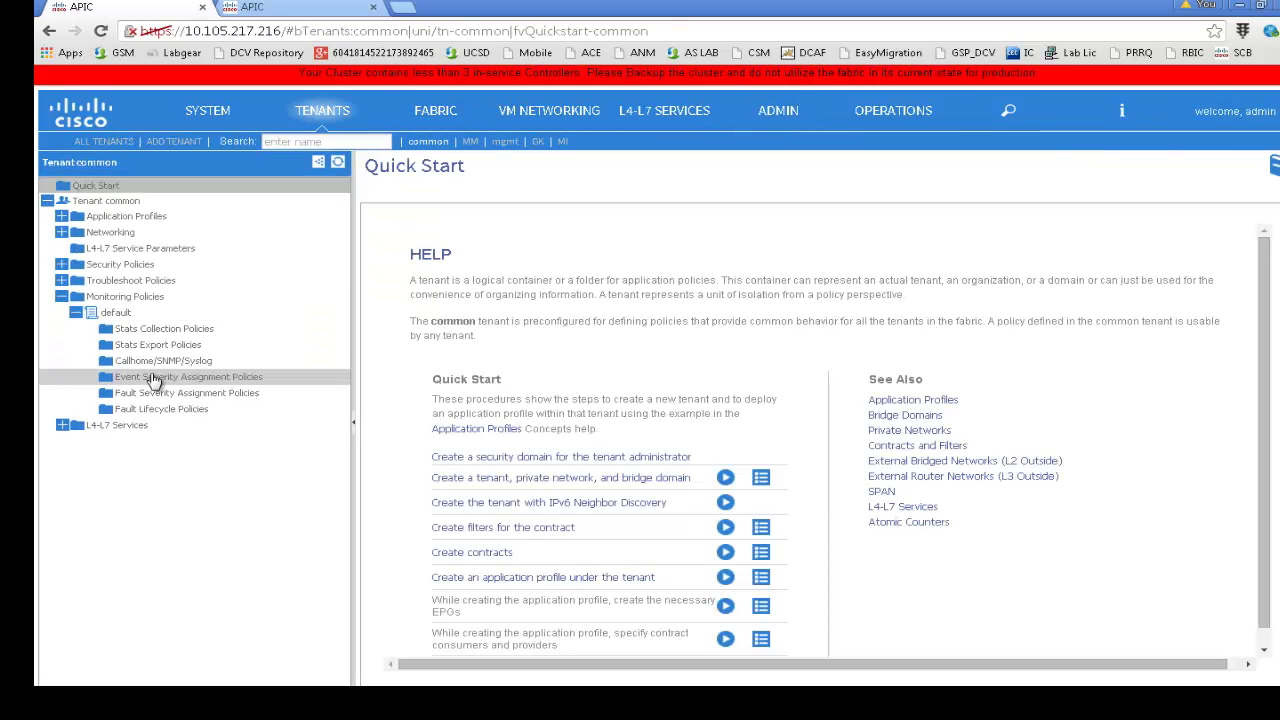
click(160, 361)
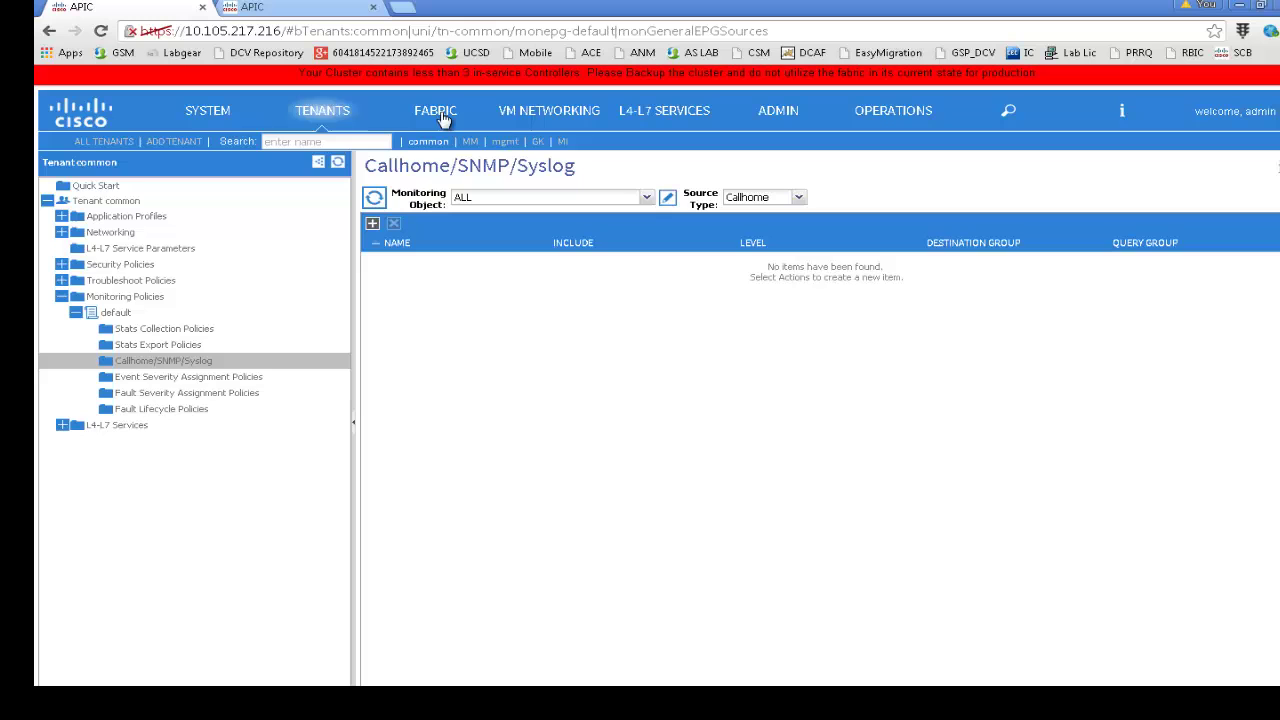
click(443, 119)
click(438, 143)
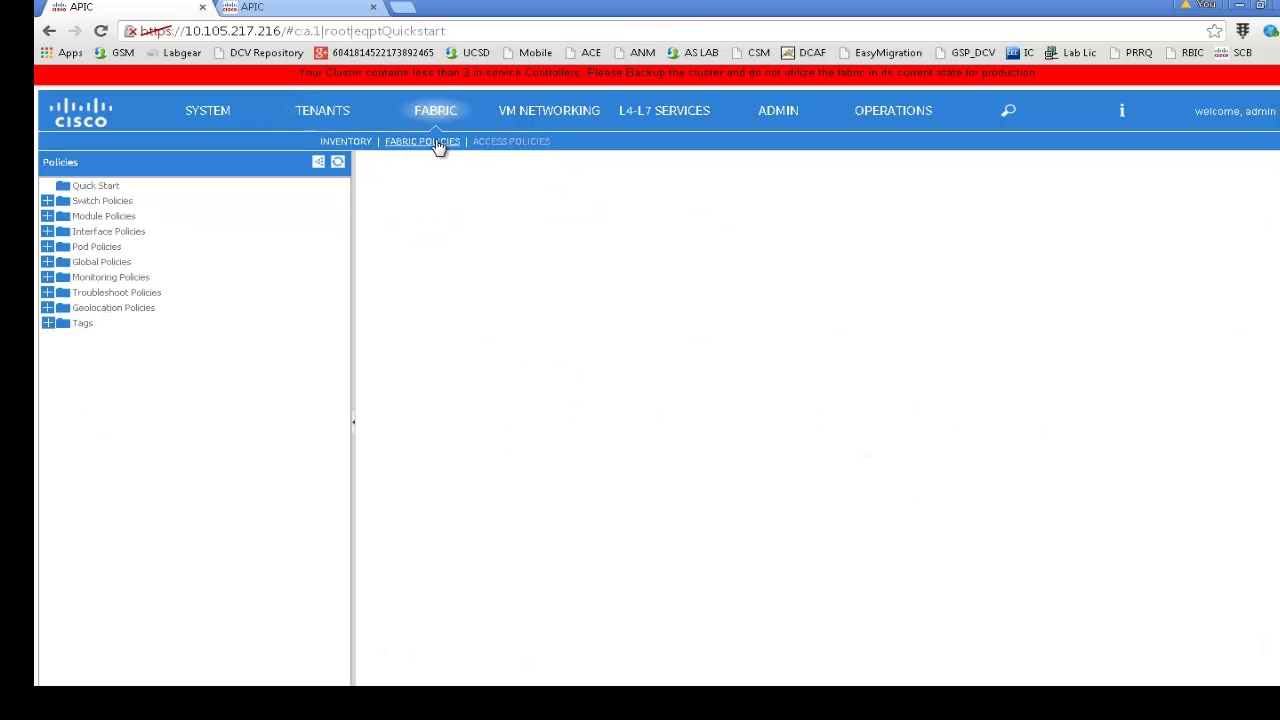
click(110, 277)
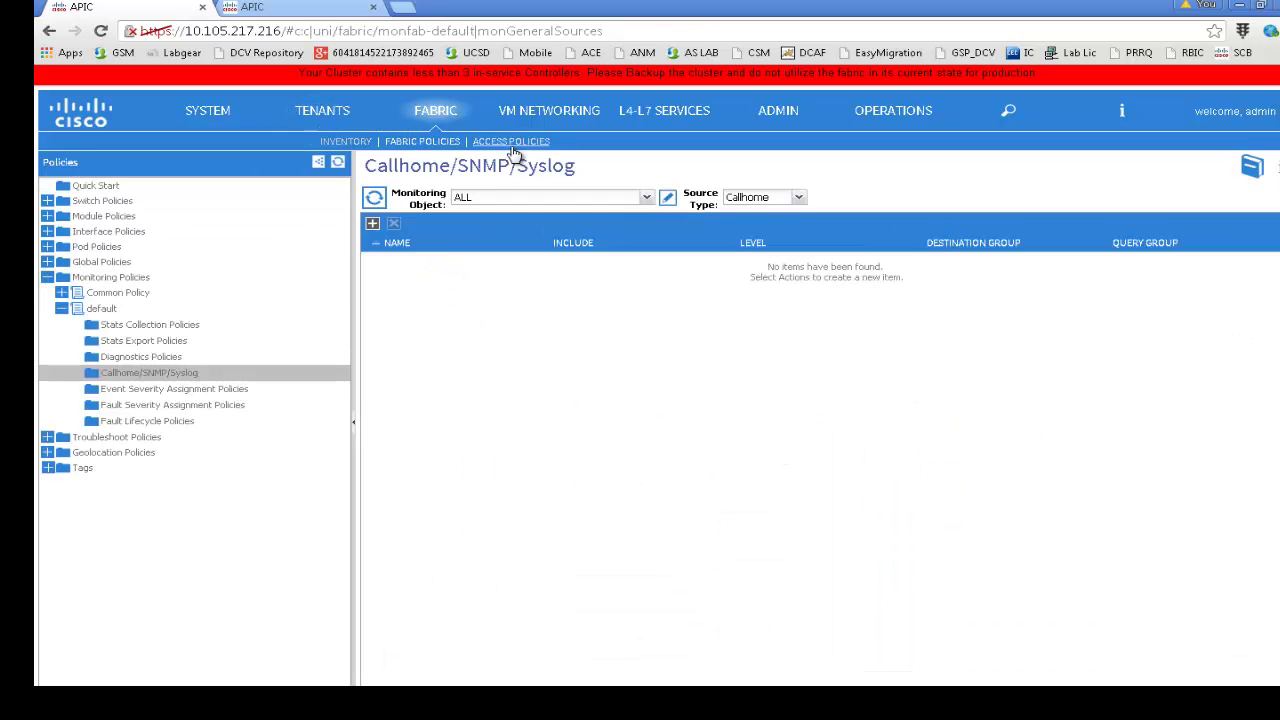
Open Access Policies default monitoring policy's Callhome/SNMP/Syslog page and set source type to Syslog
click(511, 141)
click(48, 293)
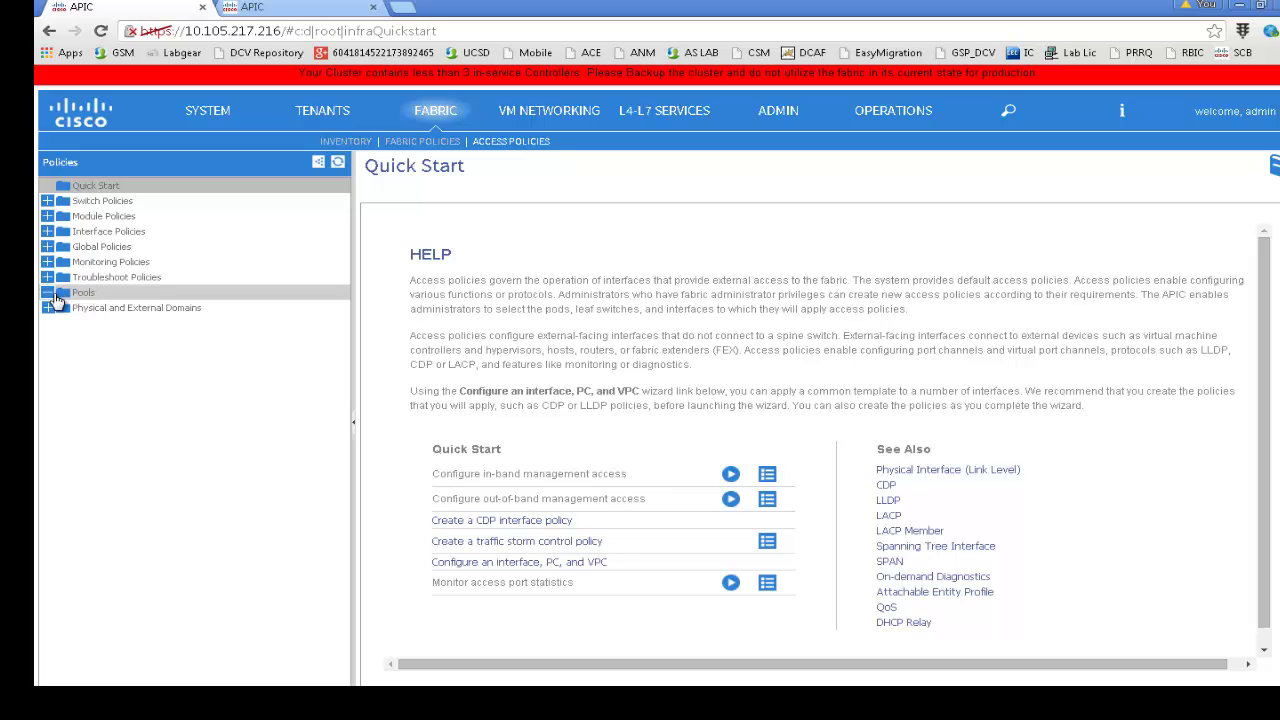
click(49, 293)
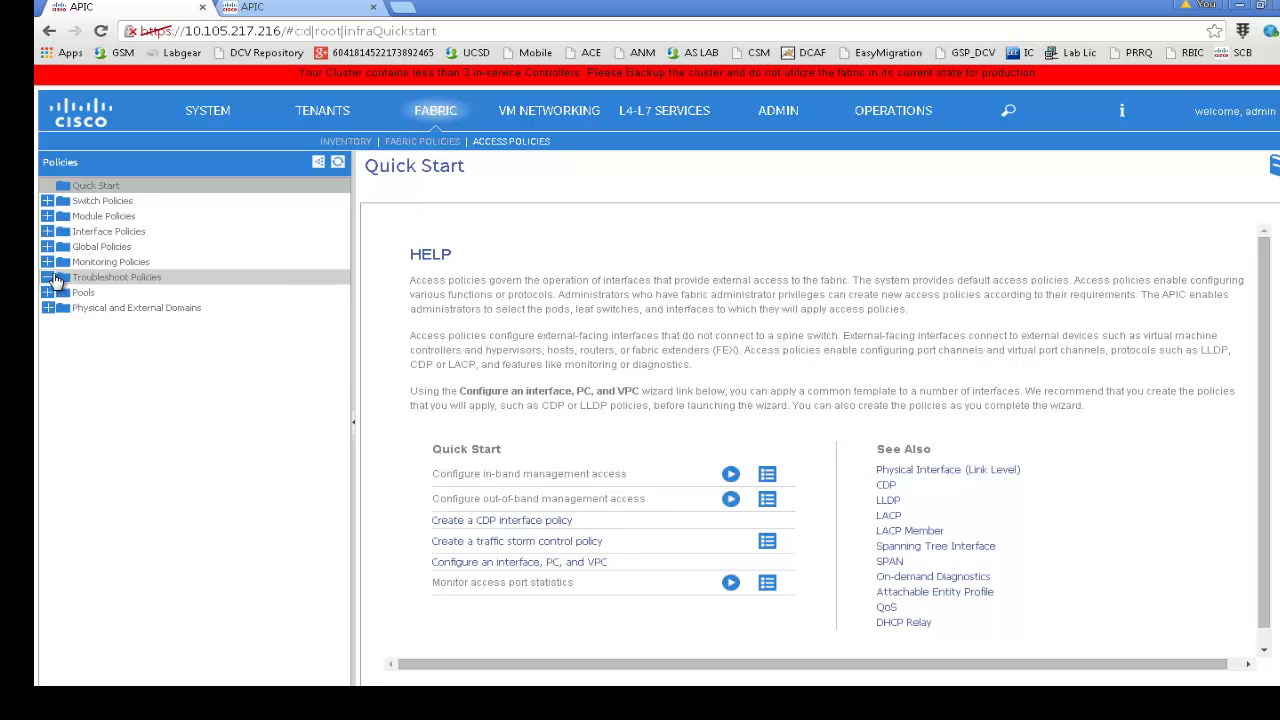
click(47, 262)
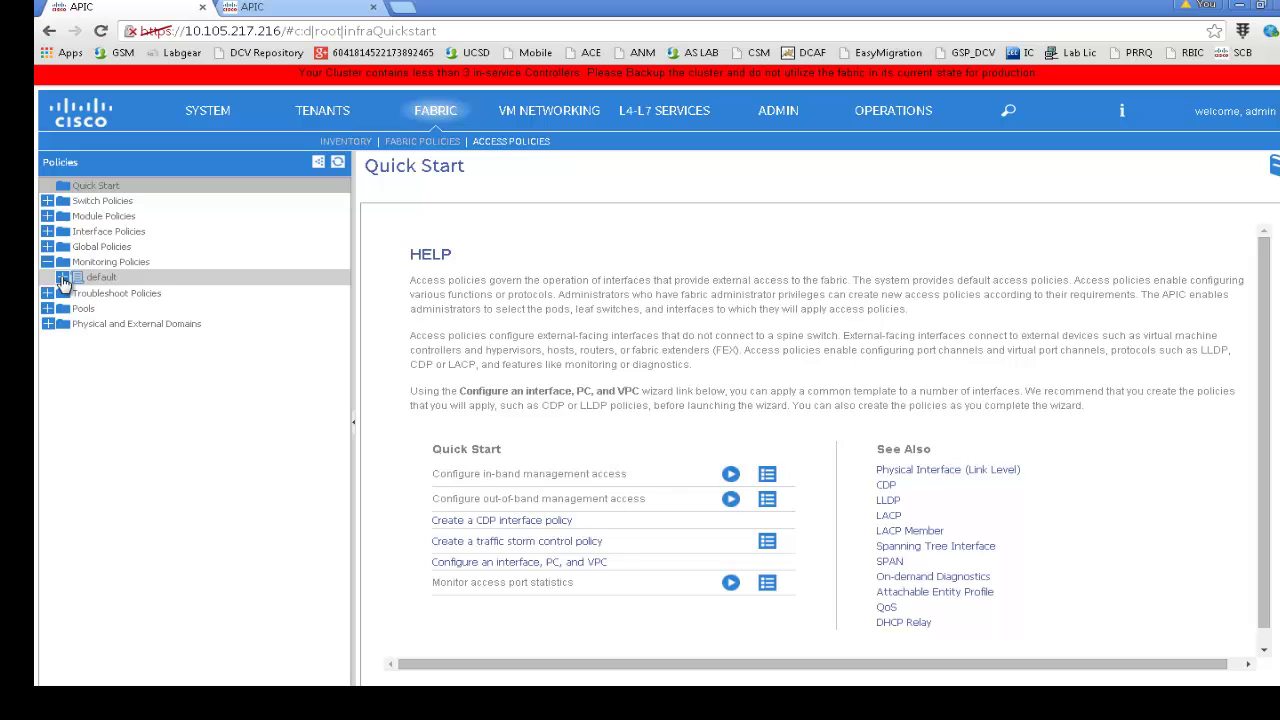
click(62, 278)
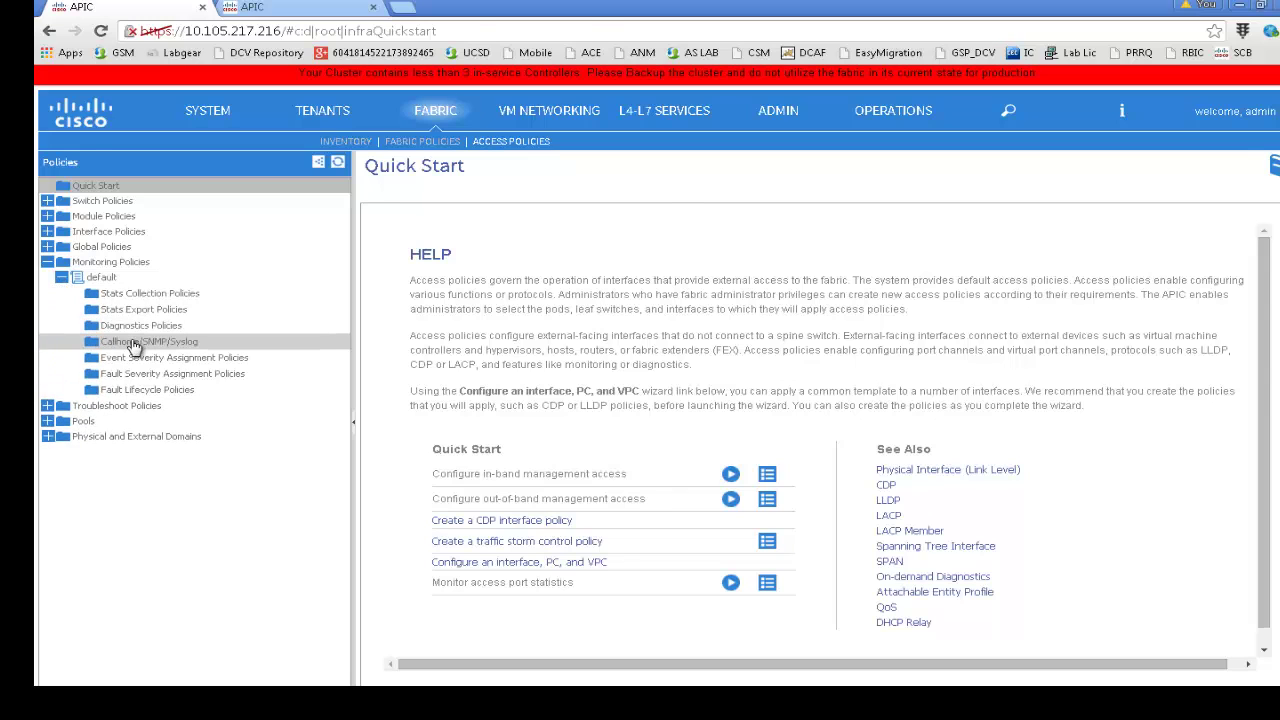
click(135, 342)
click(798, 197)
click(760, 261)
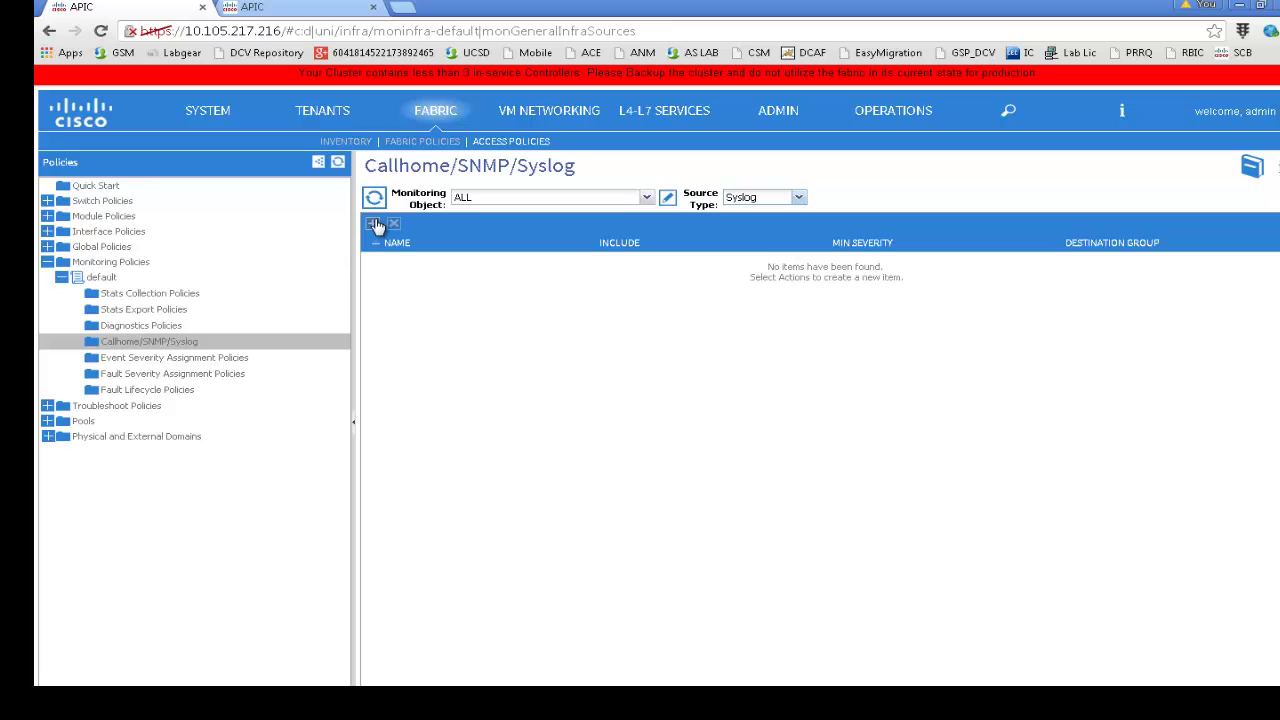
Add syslog source SYSLOG-ACCESS with all log types and destination group SYSLOG-LINUX-SRV
click(373, 224)
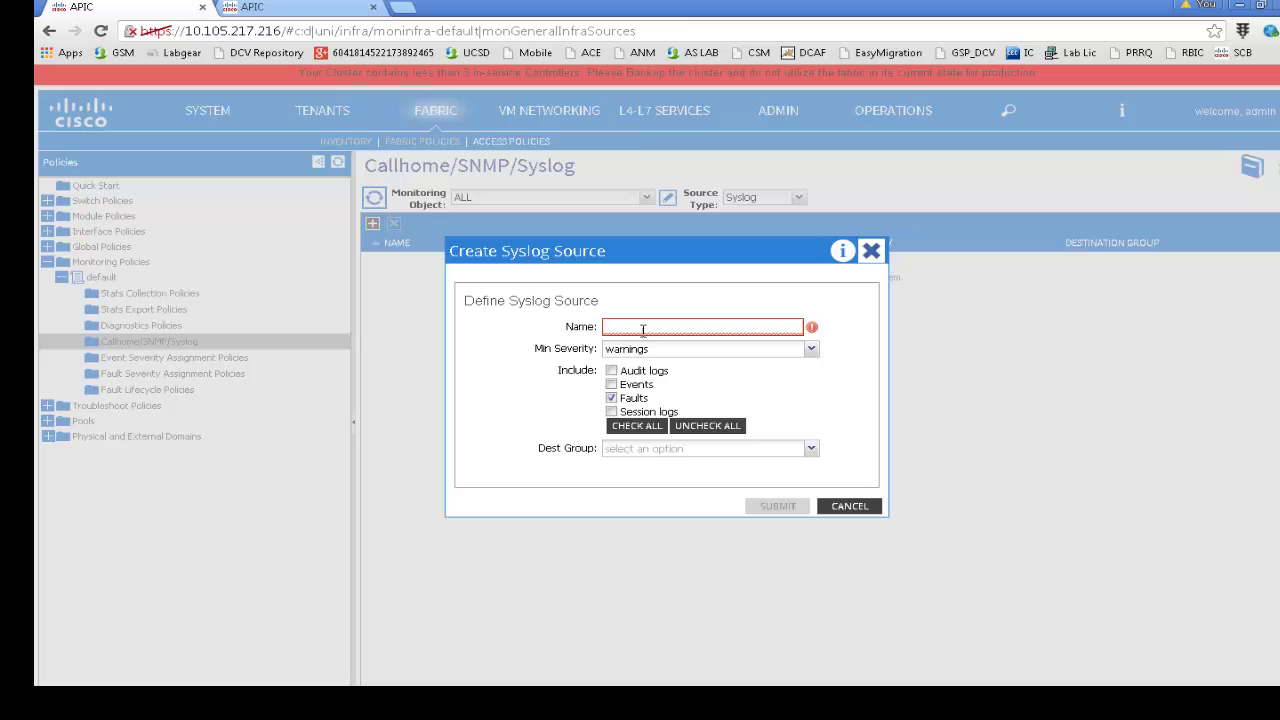
text(SYSLOG-ACCESS)
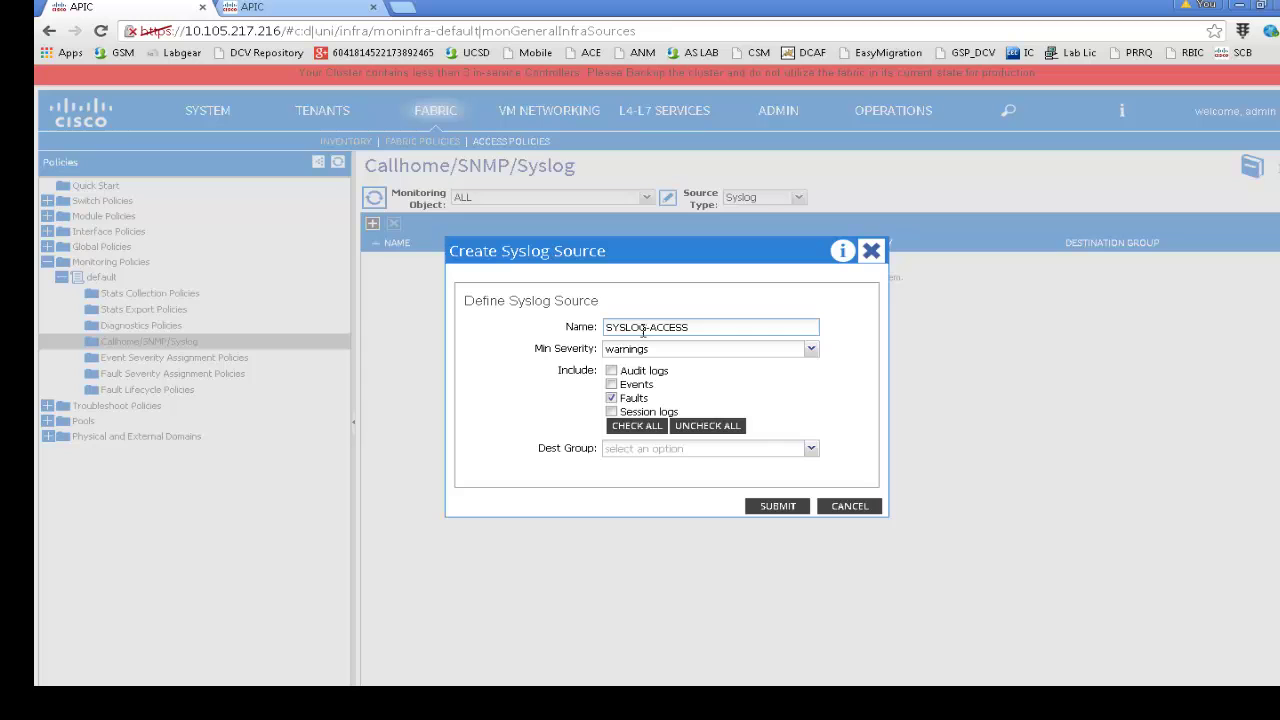
click(637, 425)
click(622, 450)
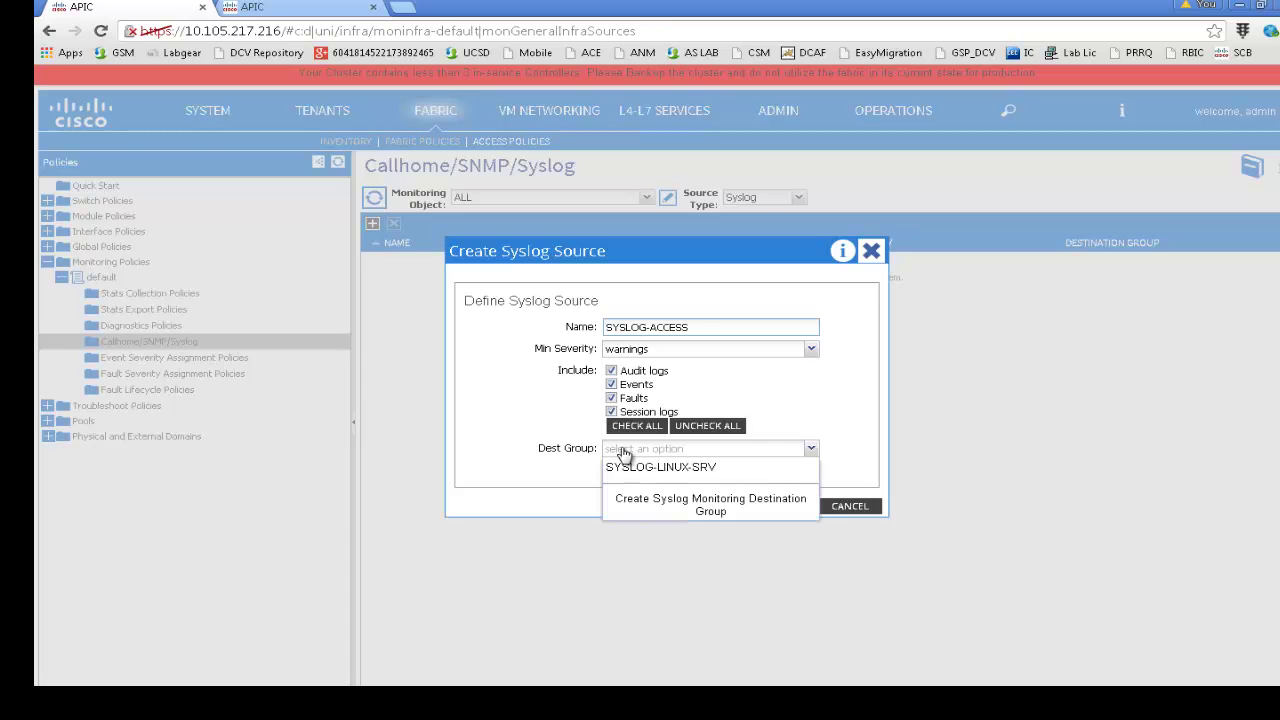
click(630, 467)
click(770, 510)
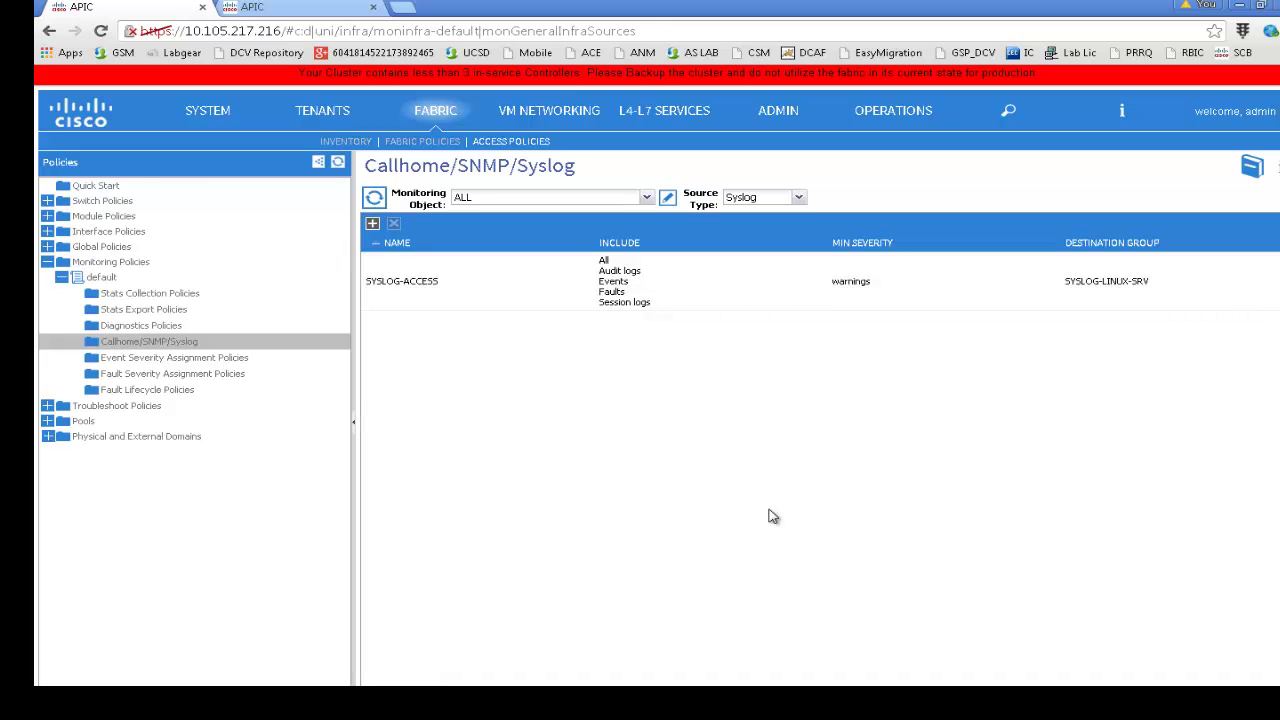
On Leaf2, run tcpdump -i kpm_inb -f port 514 to capture syslog traffic
key(alt+Tab)
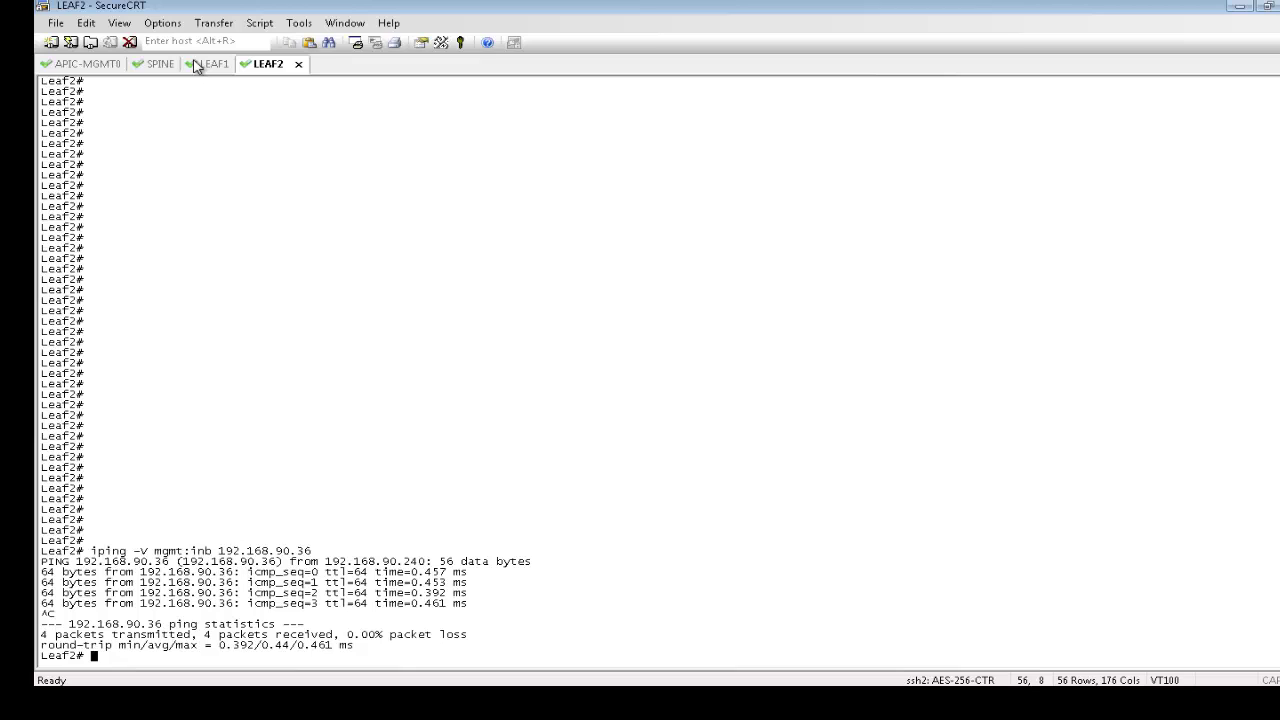
key(Return)
key(Return)
key(Return)
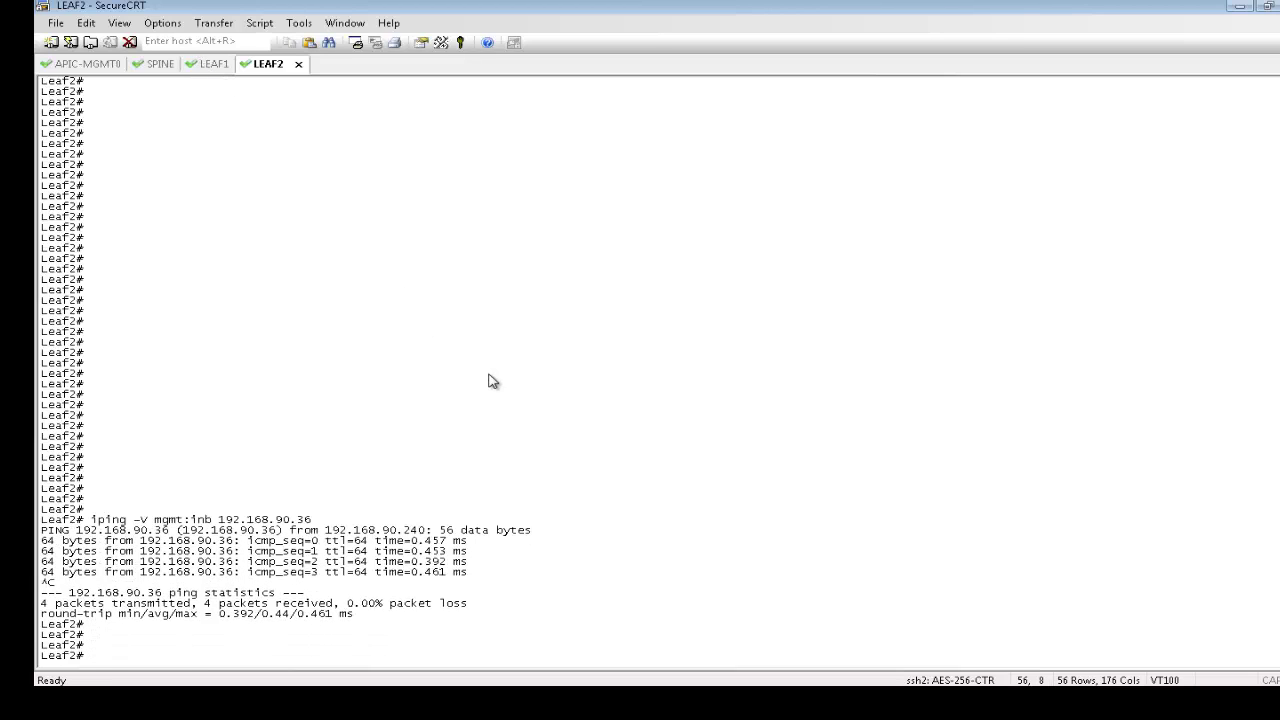
text(tcpdump -i kpm)
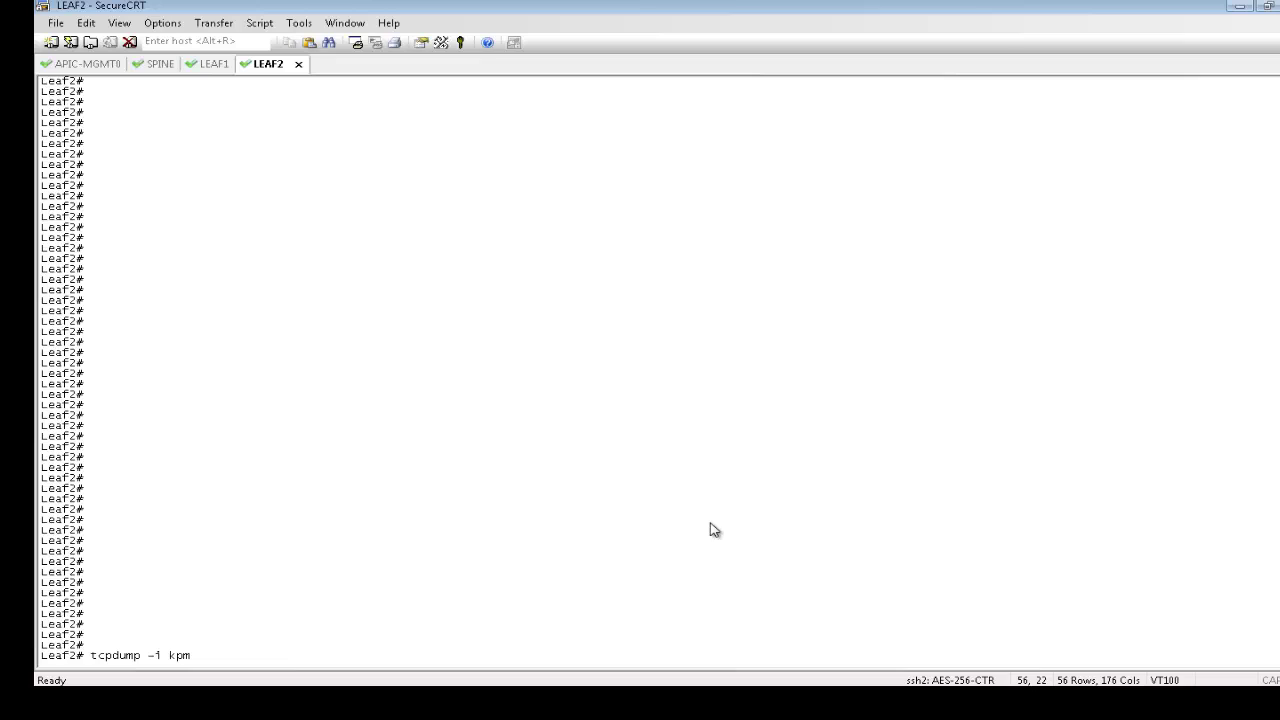
text(_1nb)
text( -f port )
text(514)
key(Return)
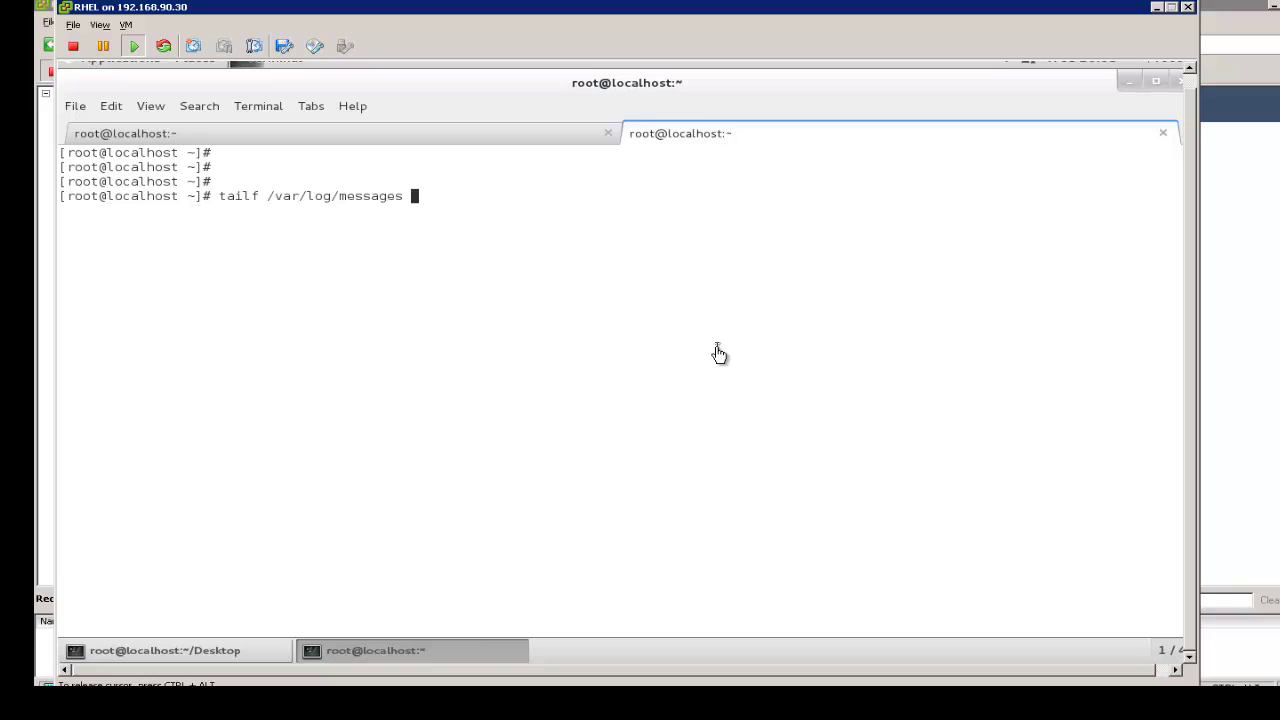
Run tailf /var/log/messages on the Linux server, then return to the Leaf2 capture
key(Return)
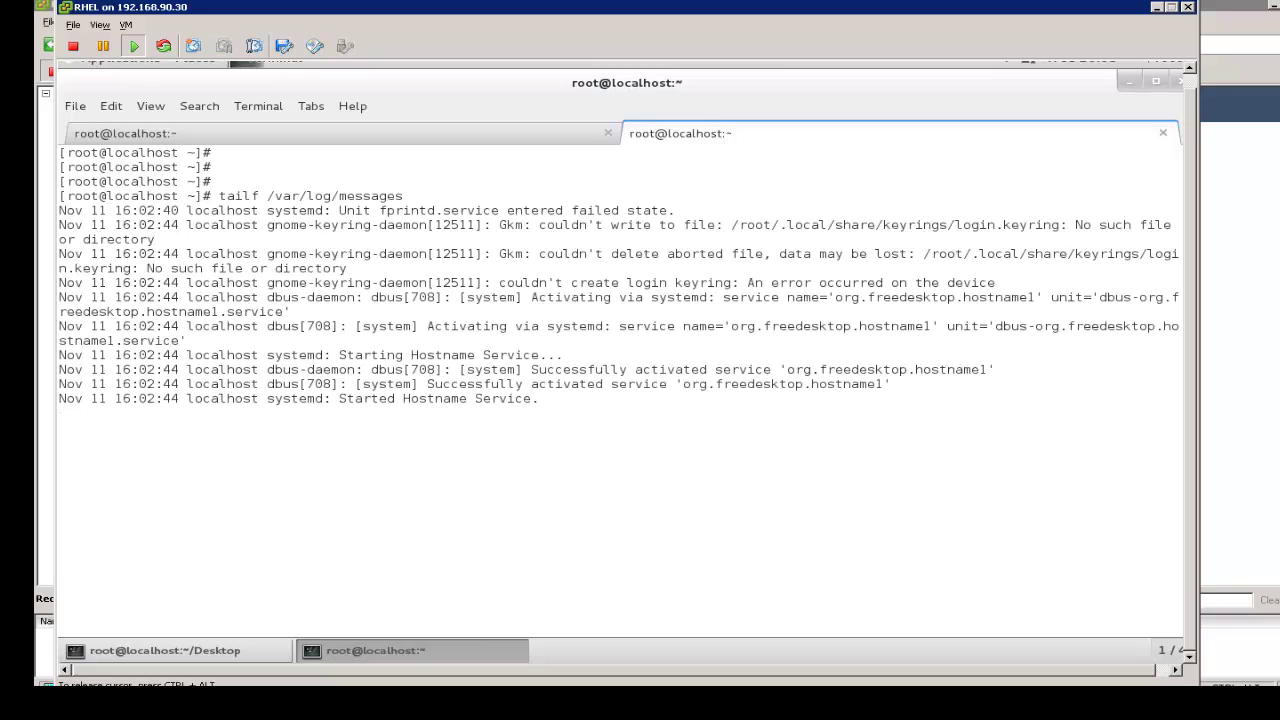
mouse_move(706, 5)
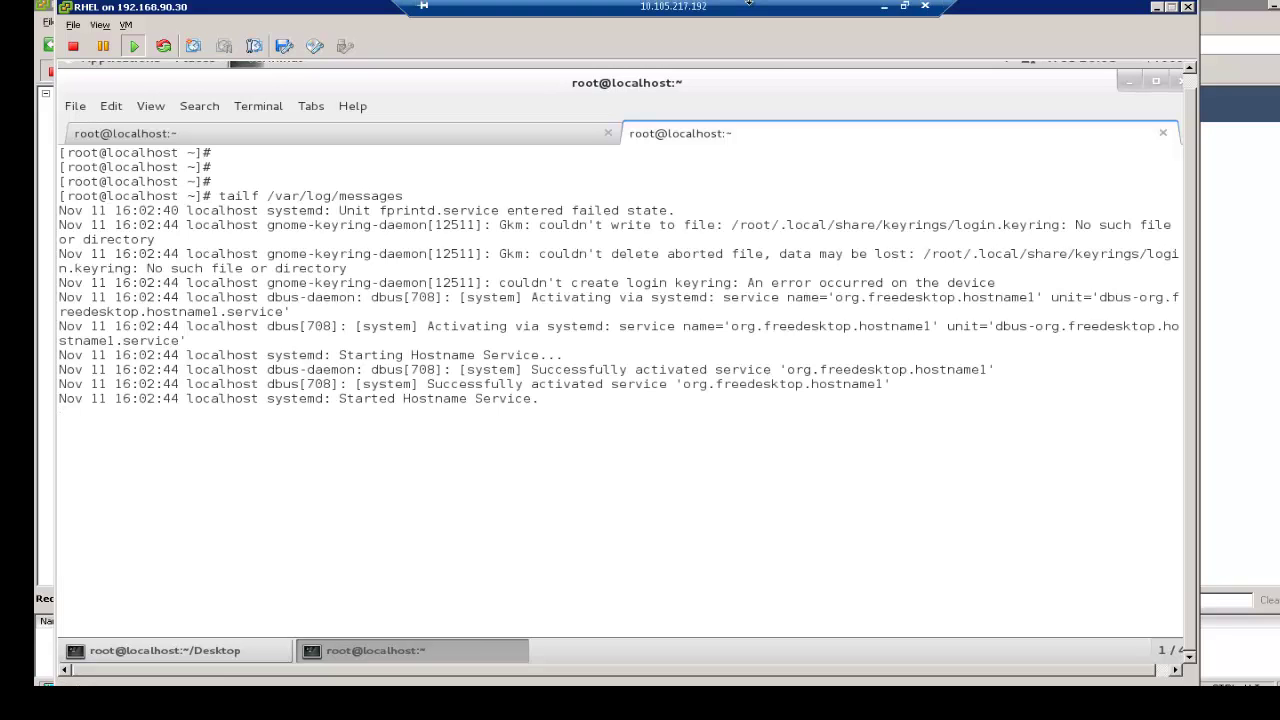
click(883, 8)
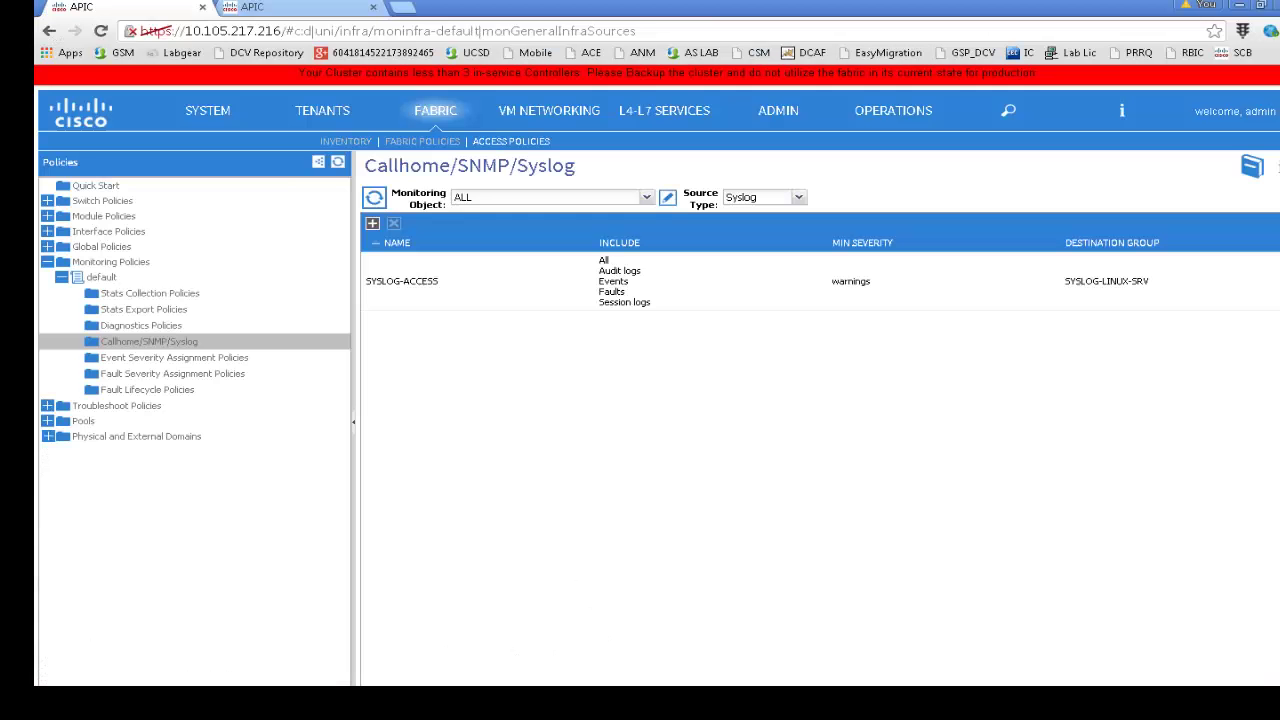
In Fabric Inventory, go to Pod 1 > Leaf2 > Physical Interfaces and open eth1/4
click(300, 703)
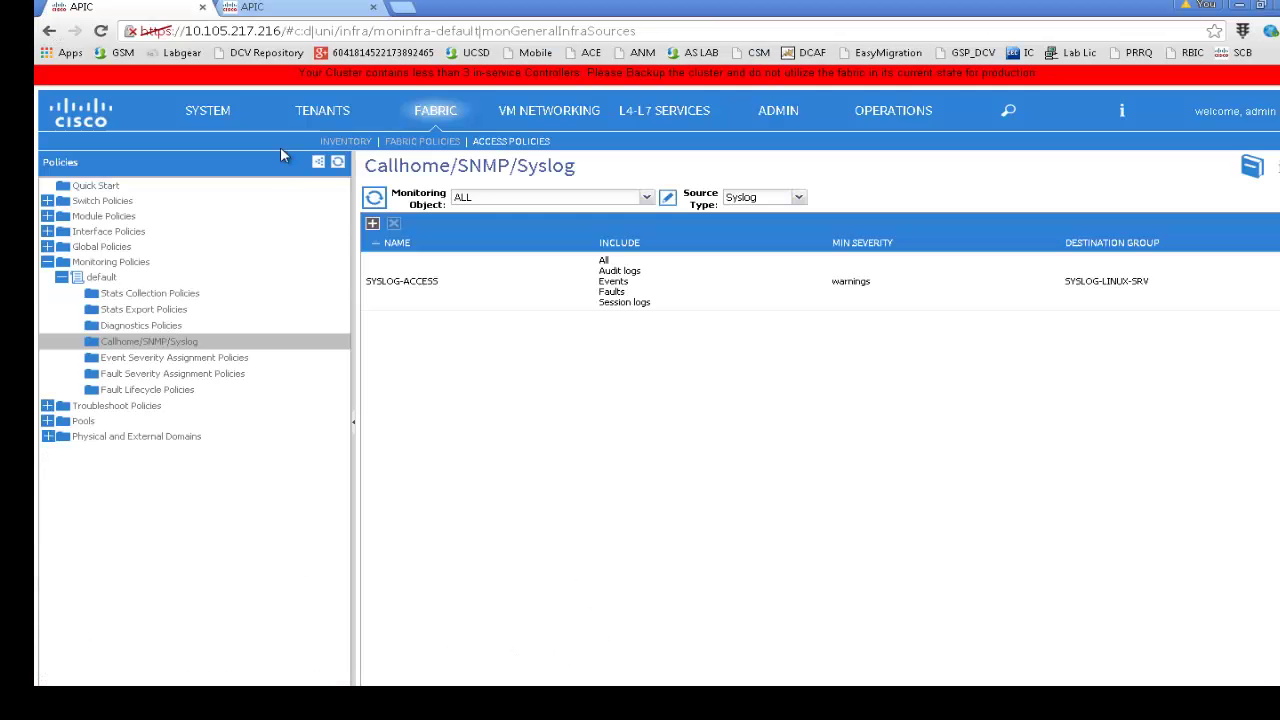
click(342, 141)
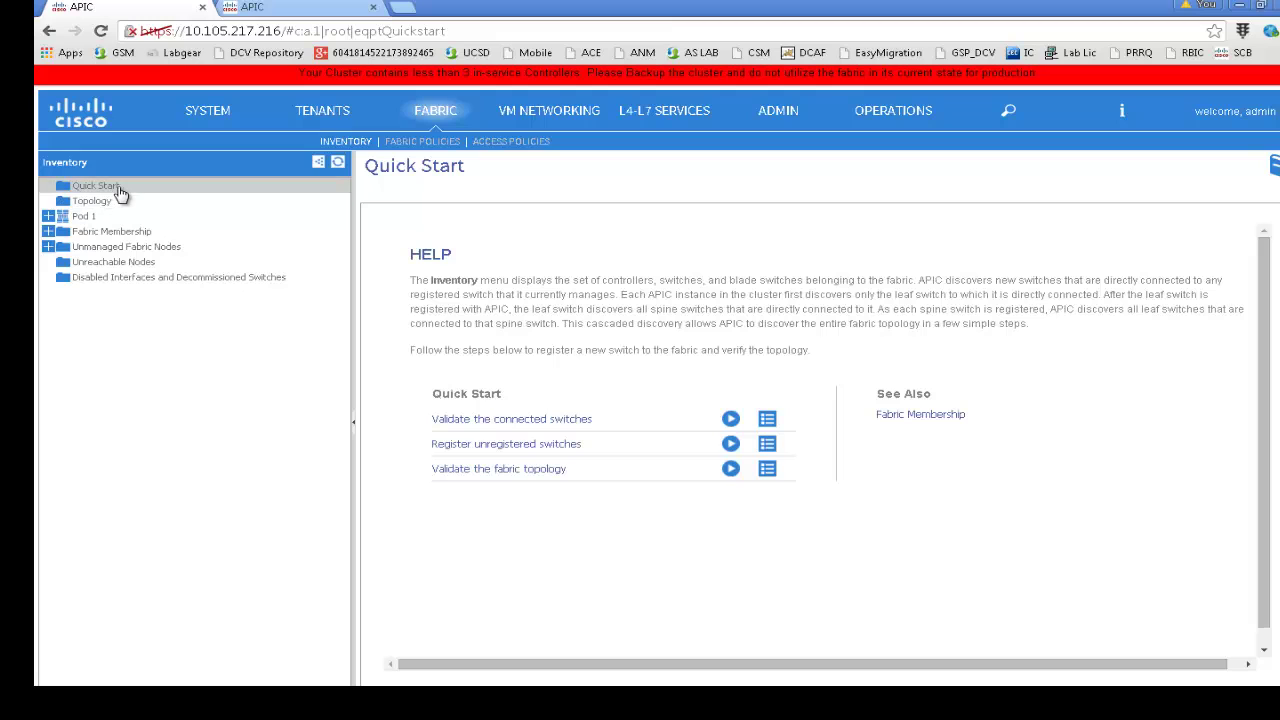
click(50, 217)
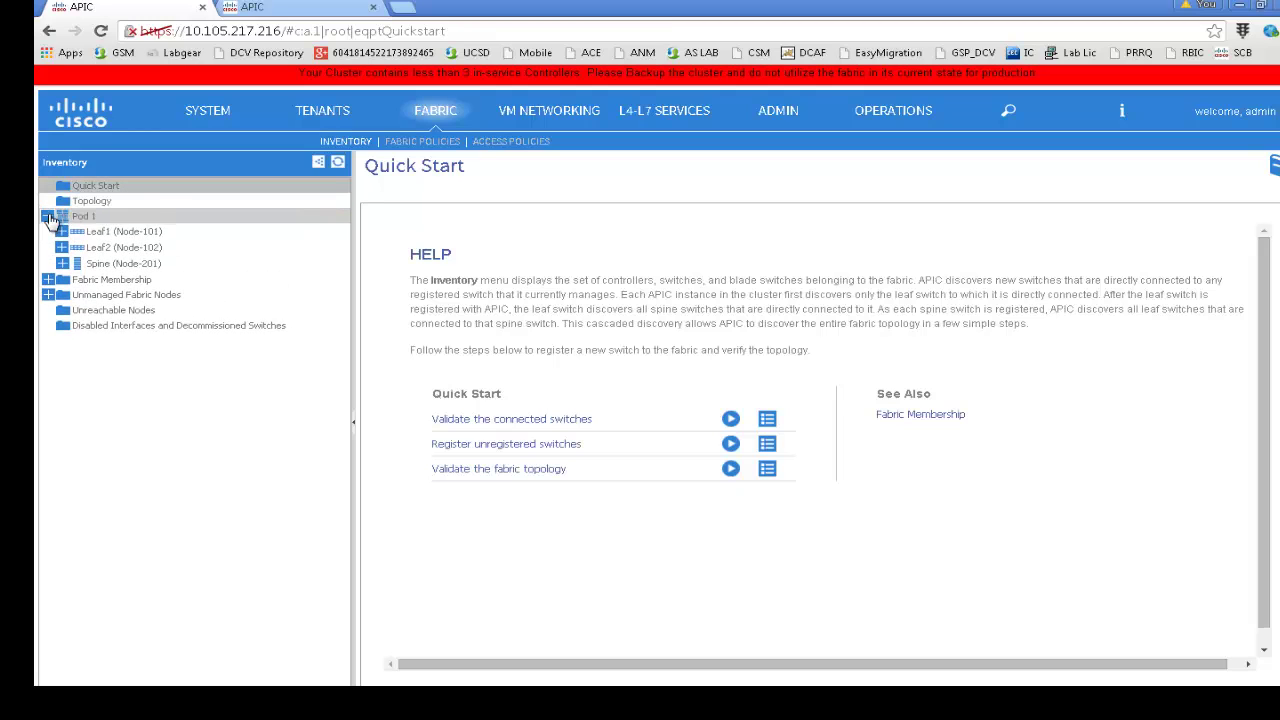
click(60, 248)
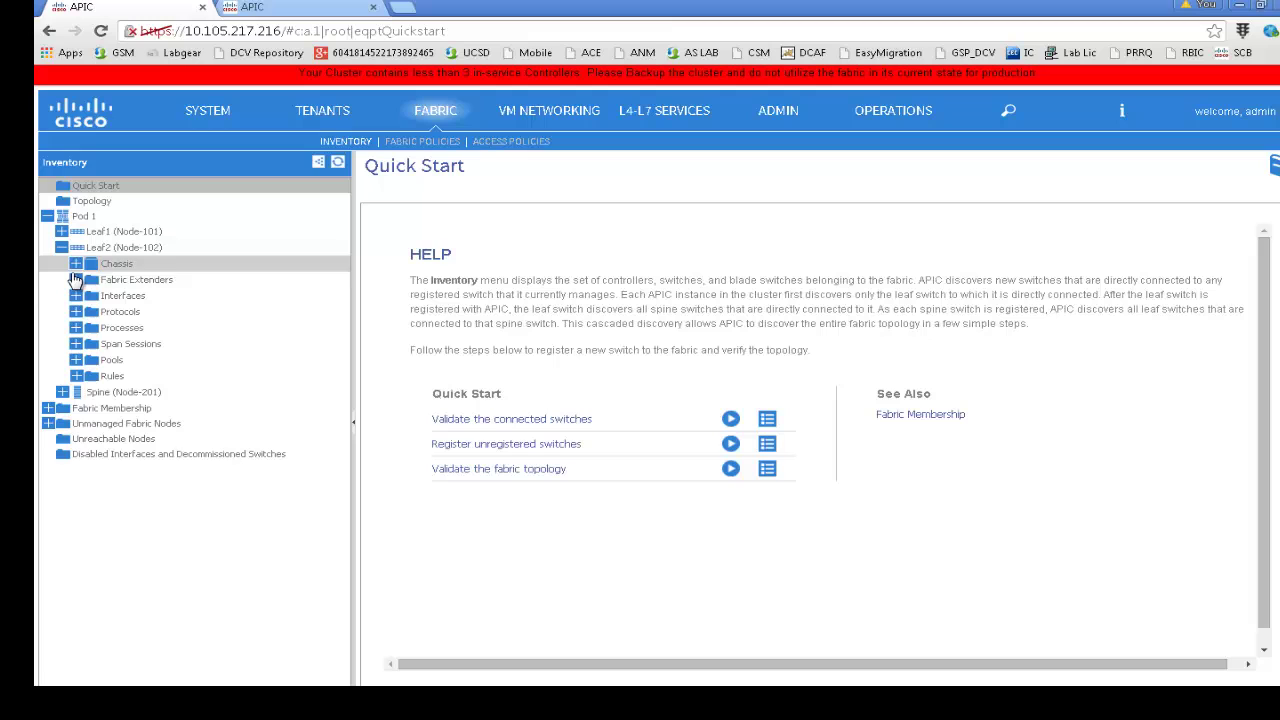
click(76, 296)
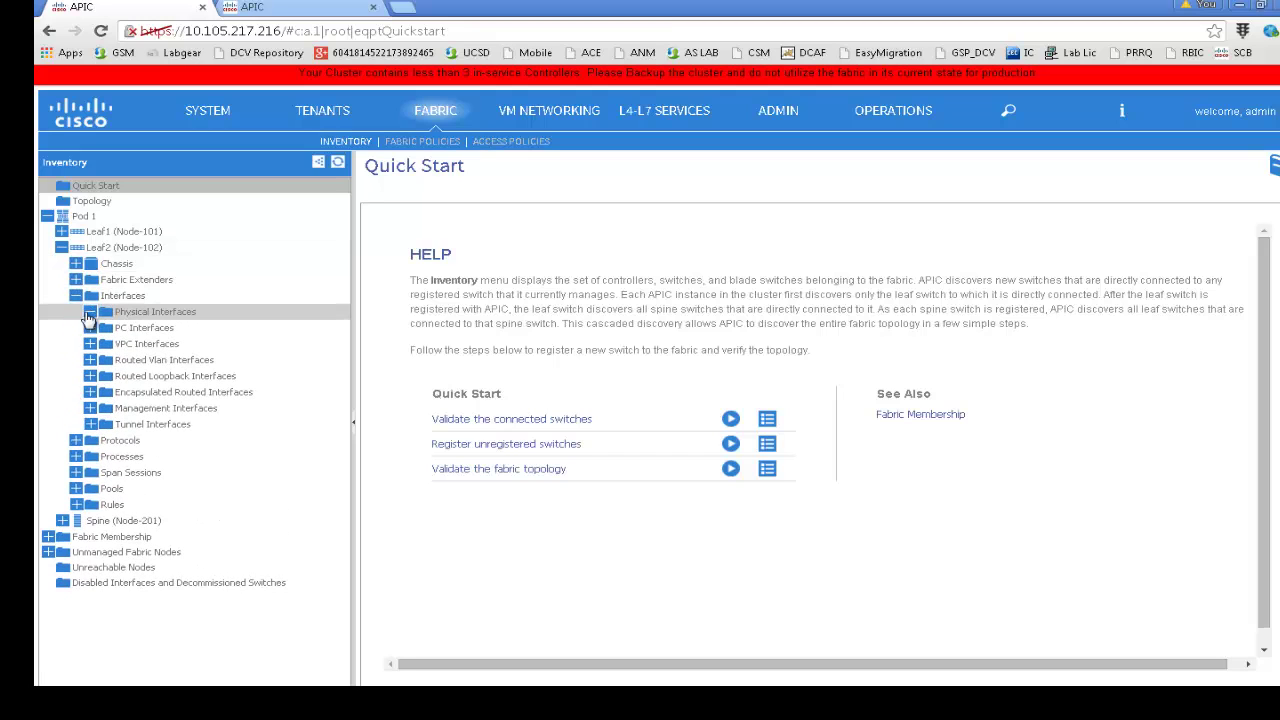
click(90, 312)
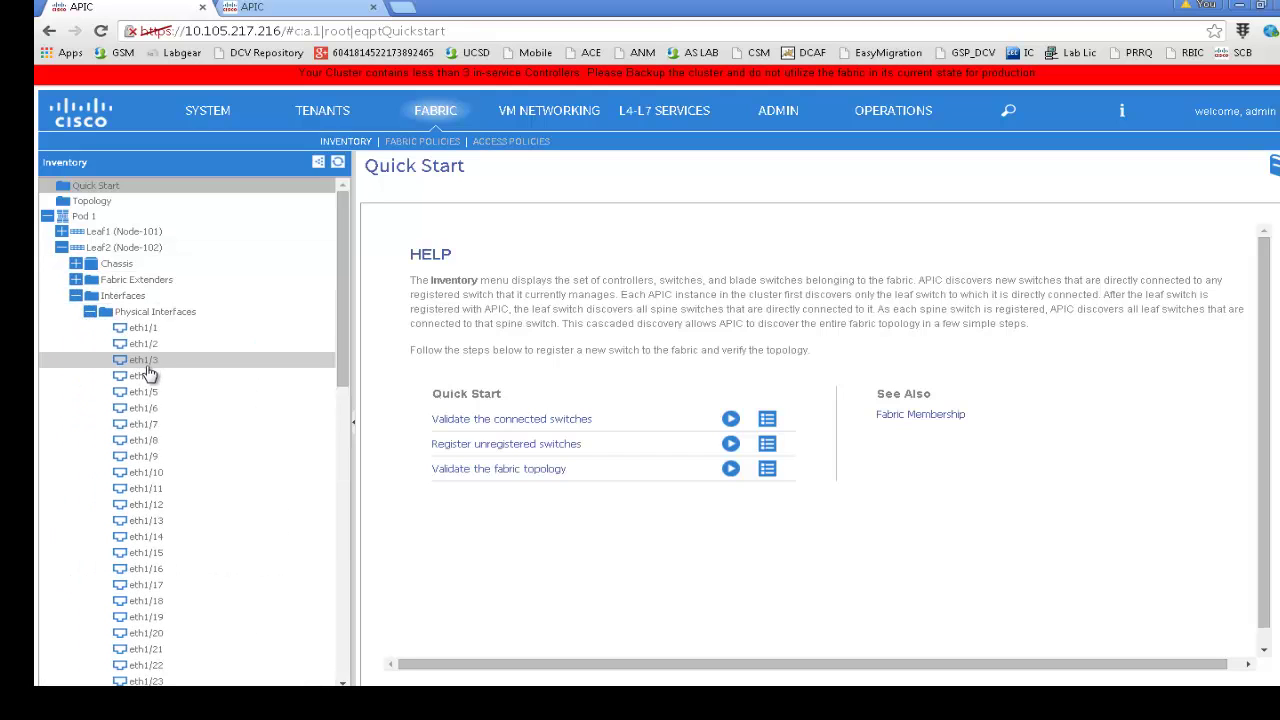
click(146, 376)
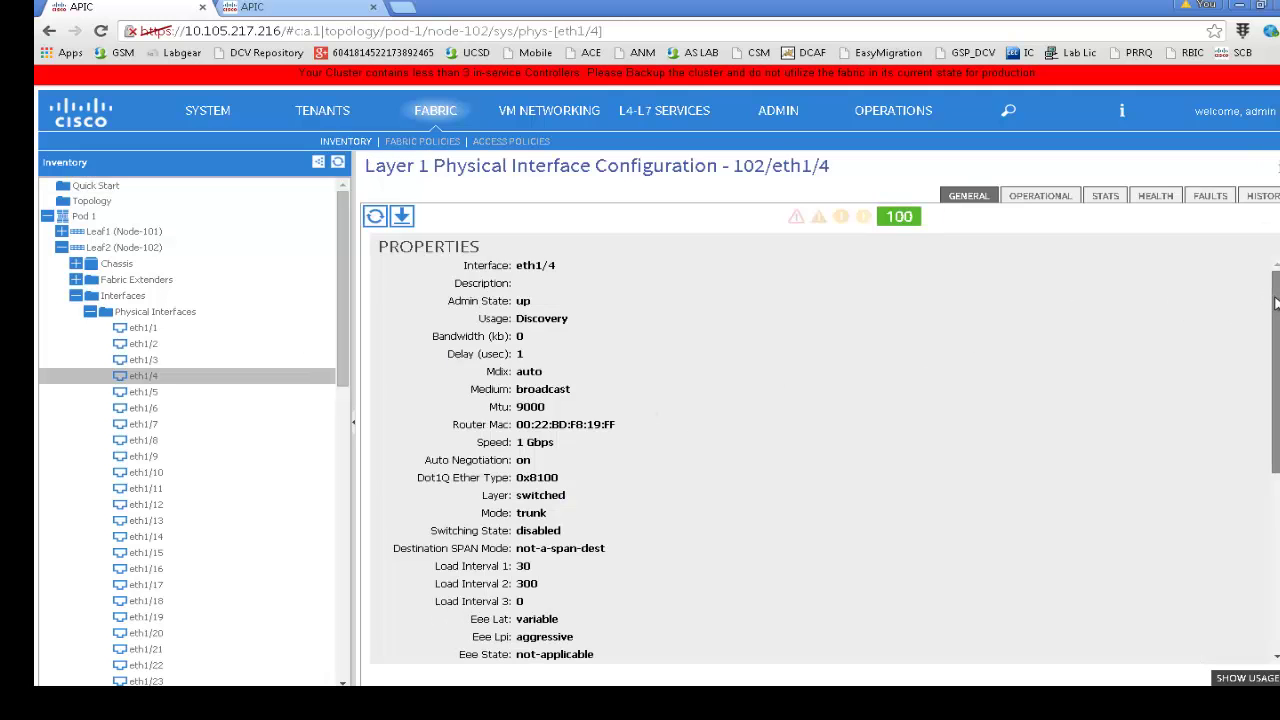
drag(1276, 303, 1250, 433)
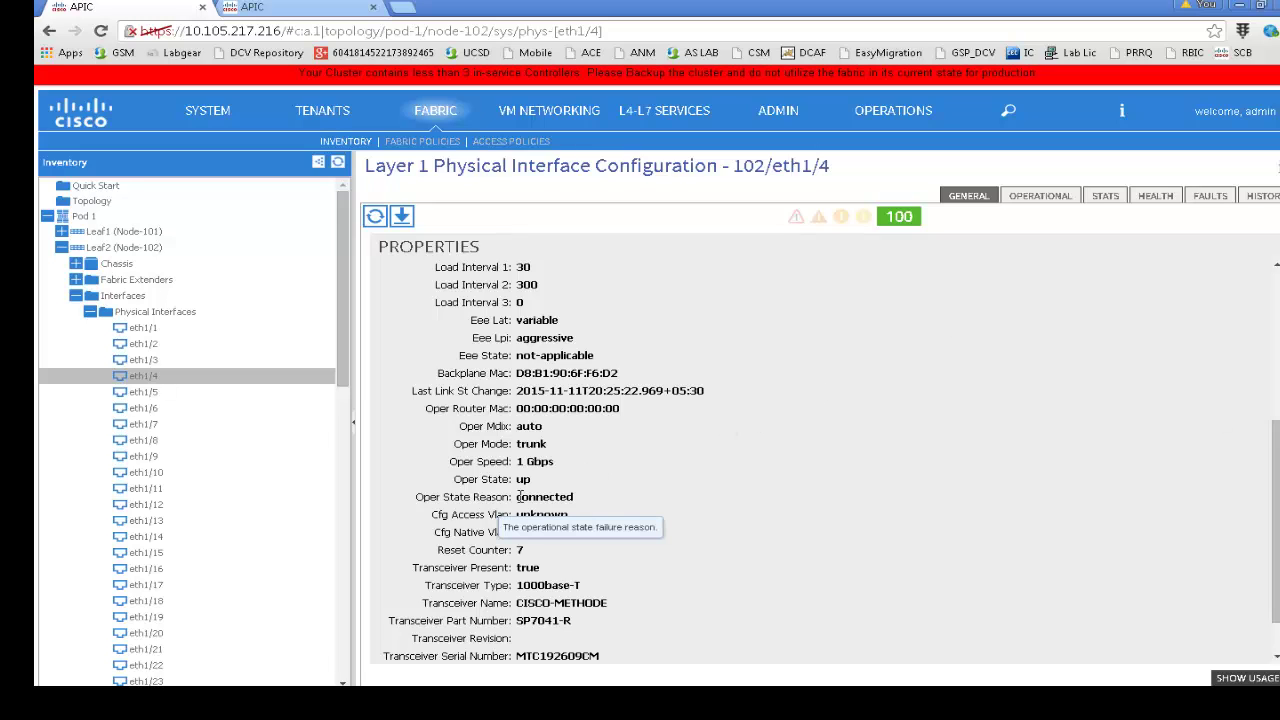
Disable Leaf2's eth1/4 interface and submit the change
right_click(268, 388)
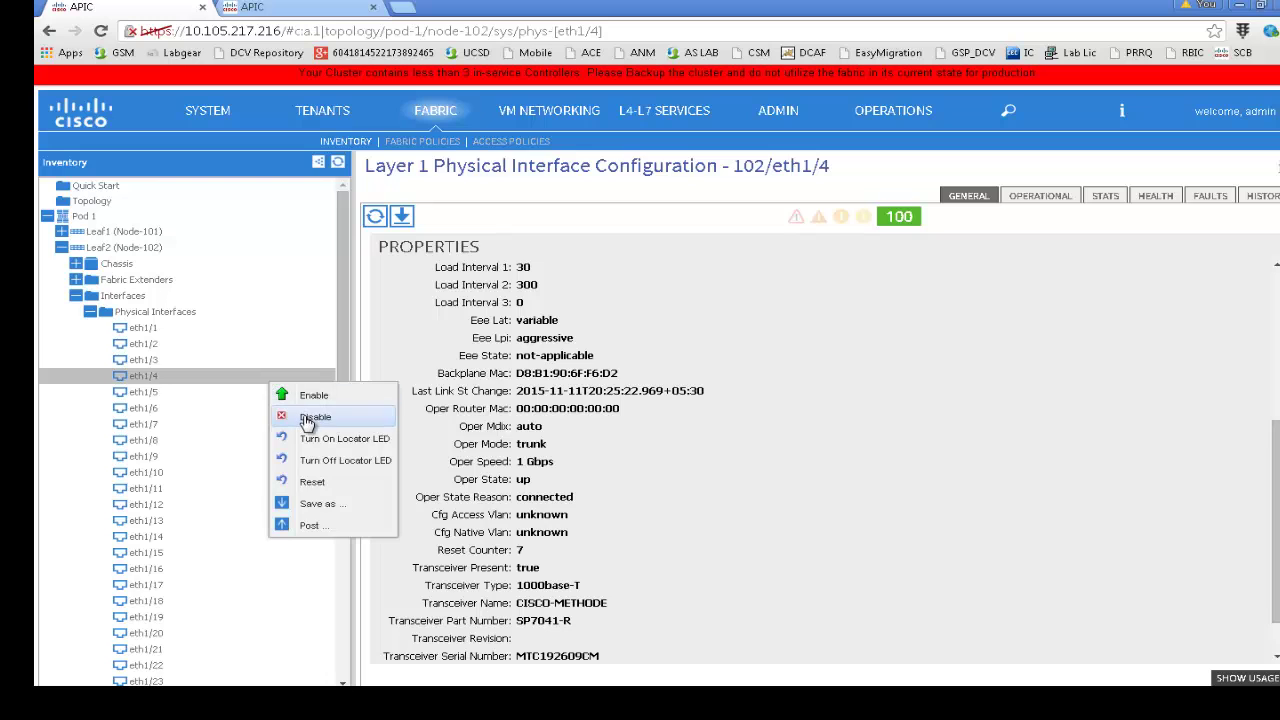
click(292, 418)
click(887, 510)
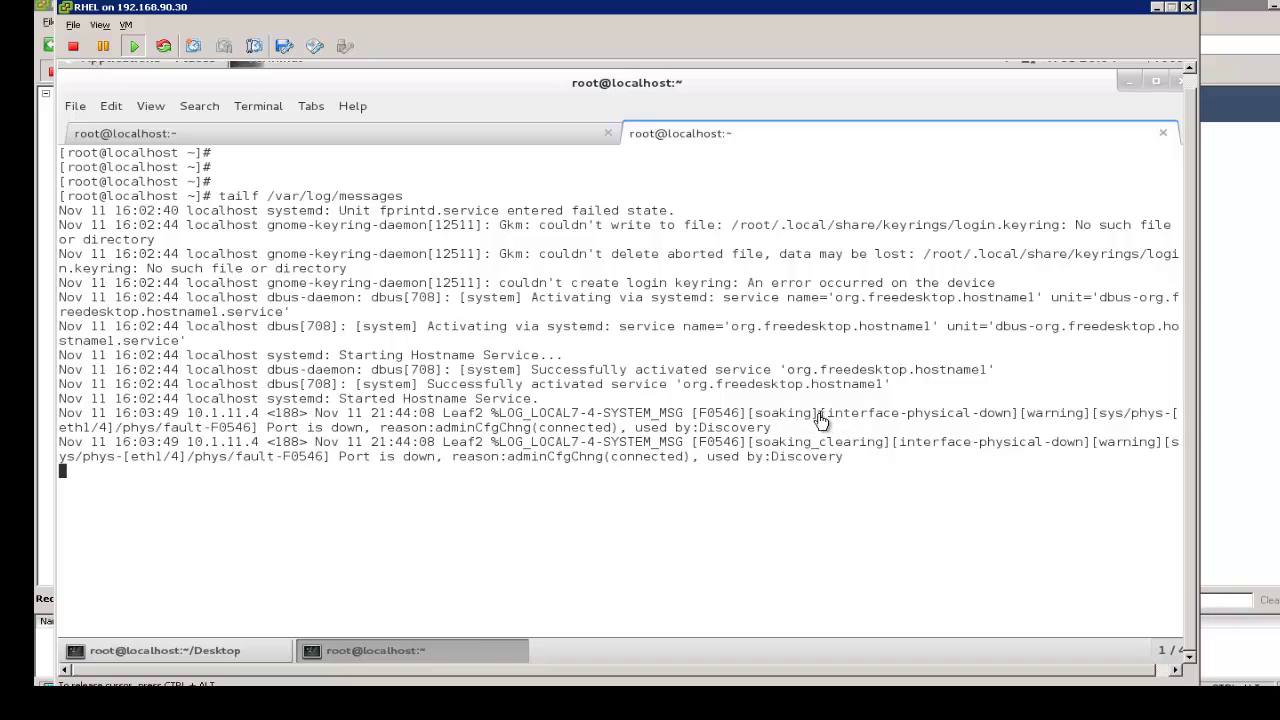
Highlight the eth1/4 interface-physical-down log entry, then go back to APIC's eth1/4 page
drag(821, 414, 829, 430)
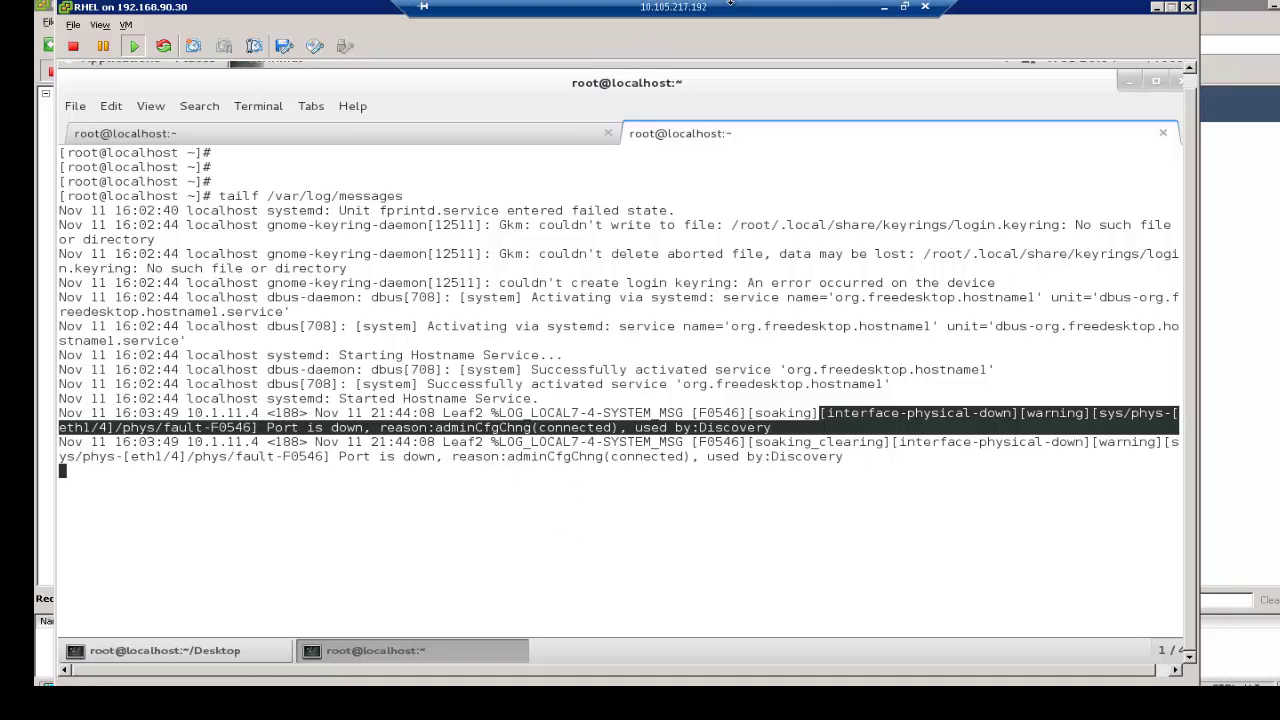
click(886, 10)
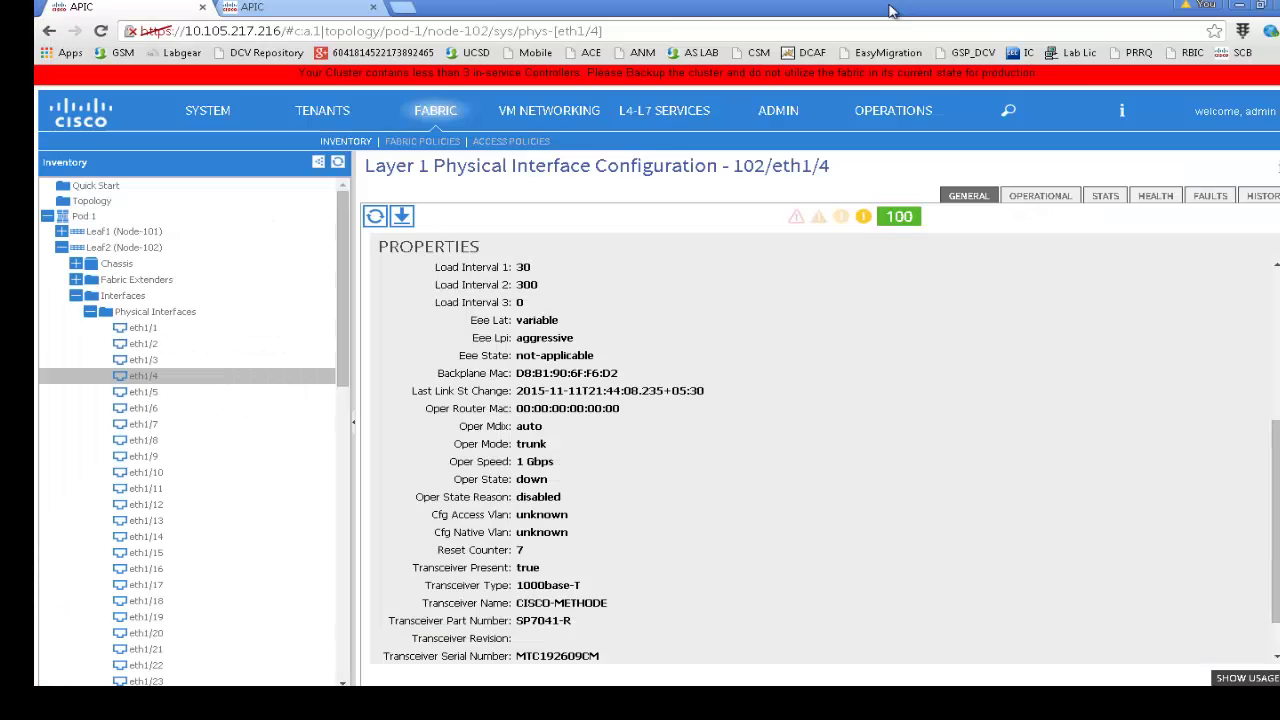
Enable Leaf2's eth1/4 and refresh to confirm it reports up and connected
right_click(275, 376)
click(300, 389)
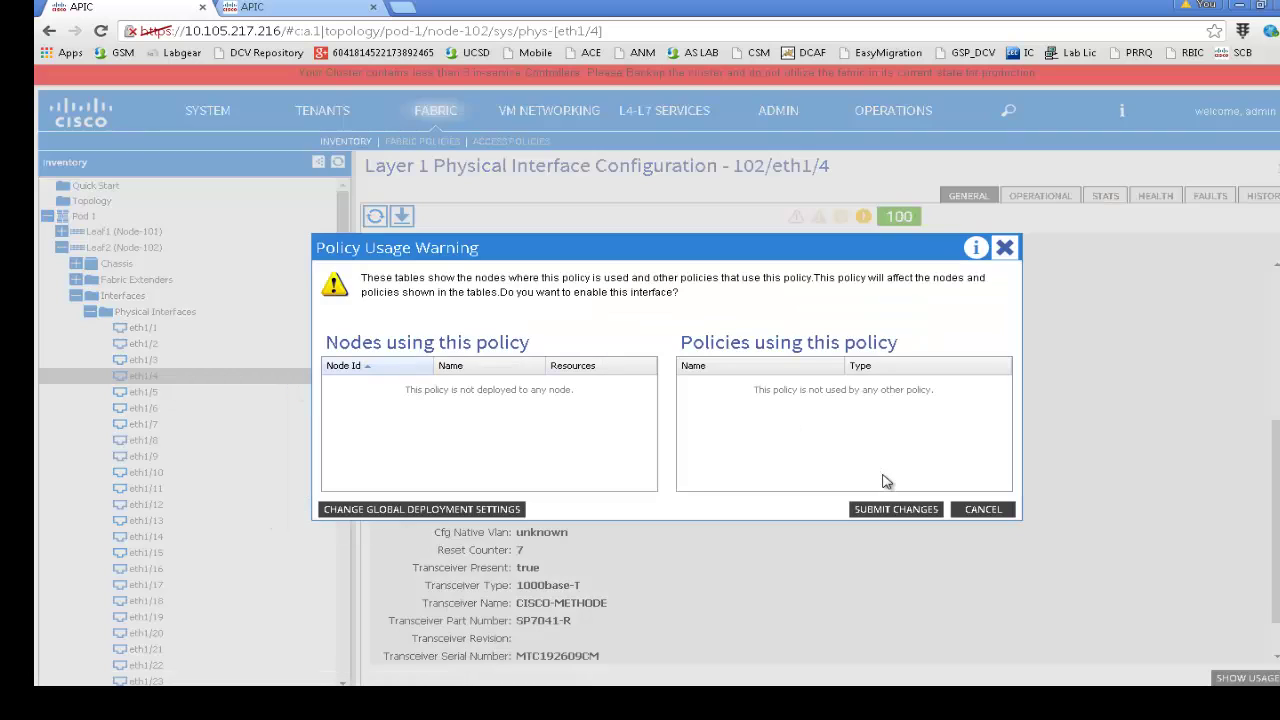
click(884, 510)
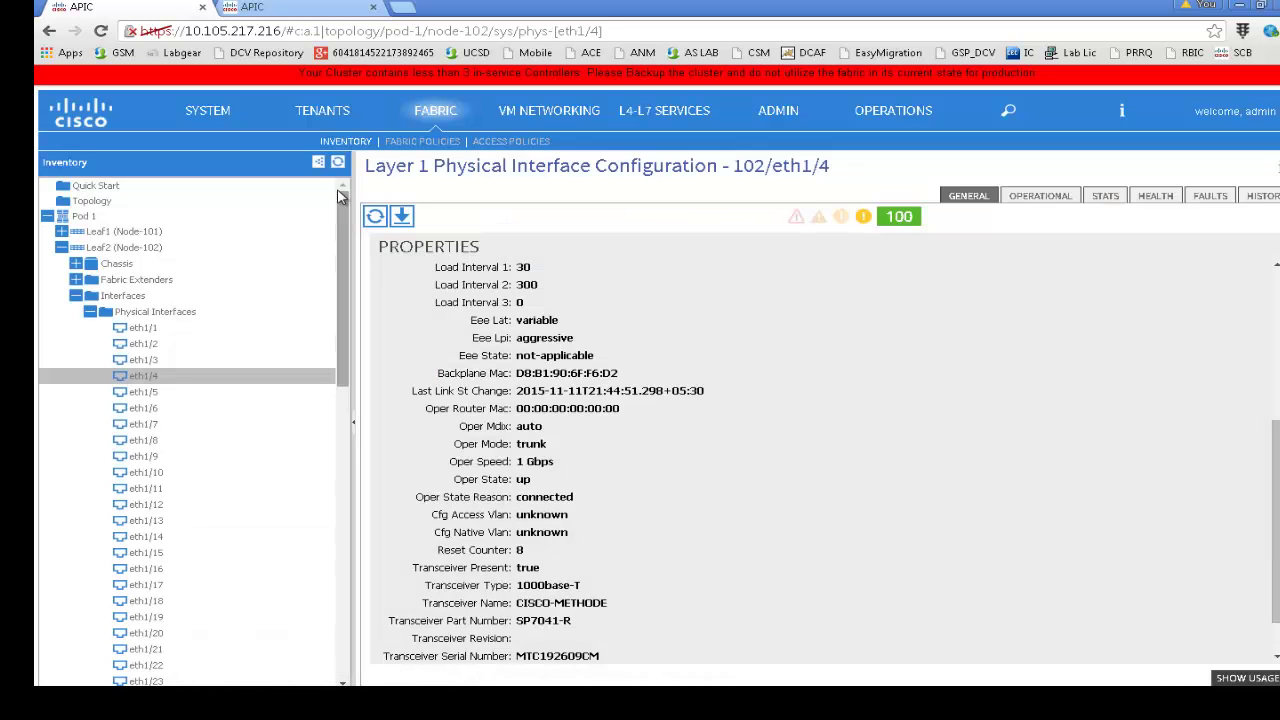
click(375, 216)
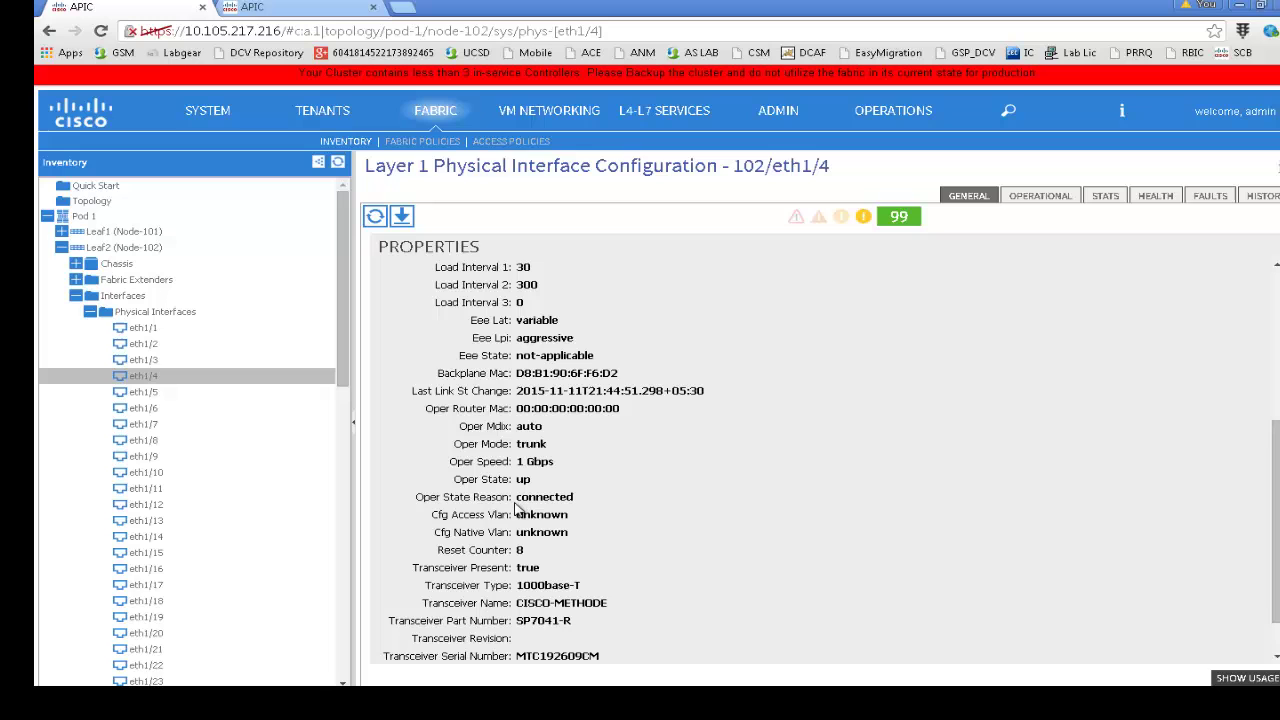
drag(518, 496, 576, 498)
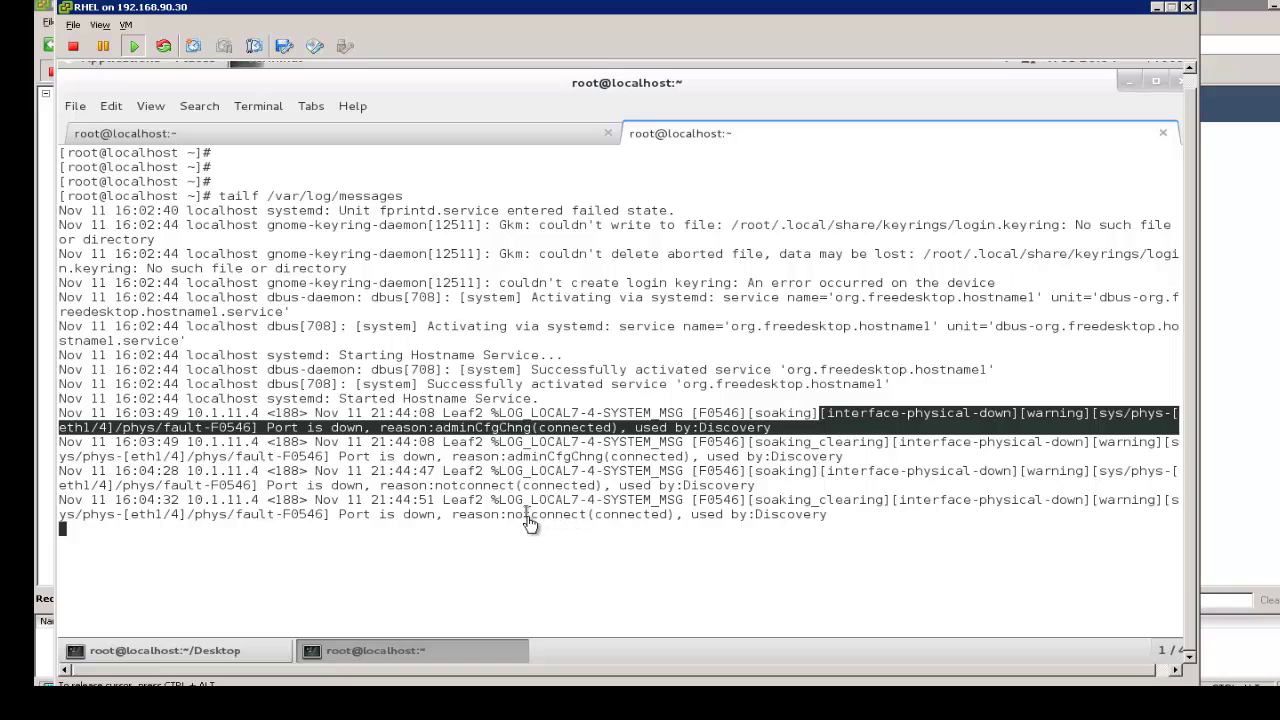
click(531, 516)
key(Return)
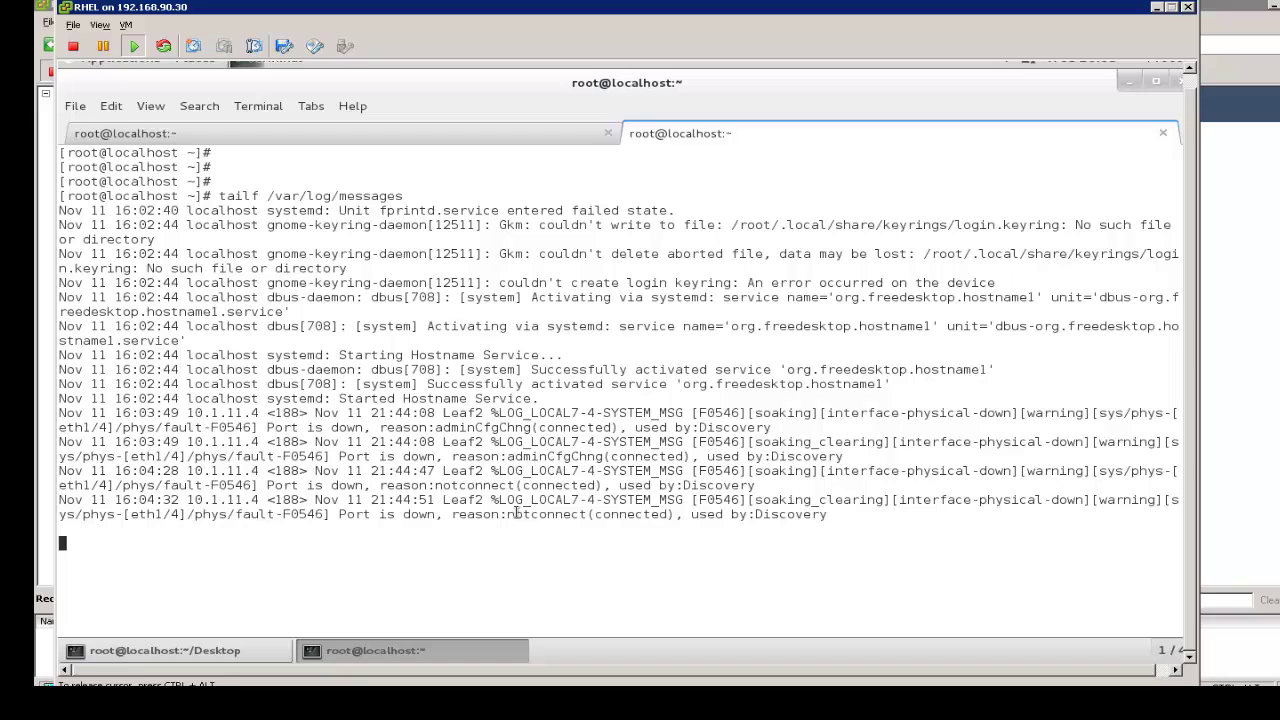
drag(516, 513, 646, 514)
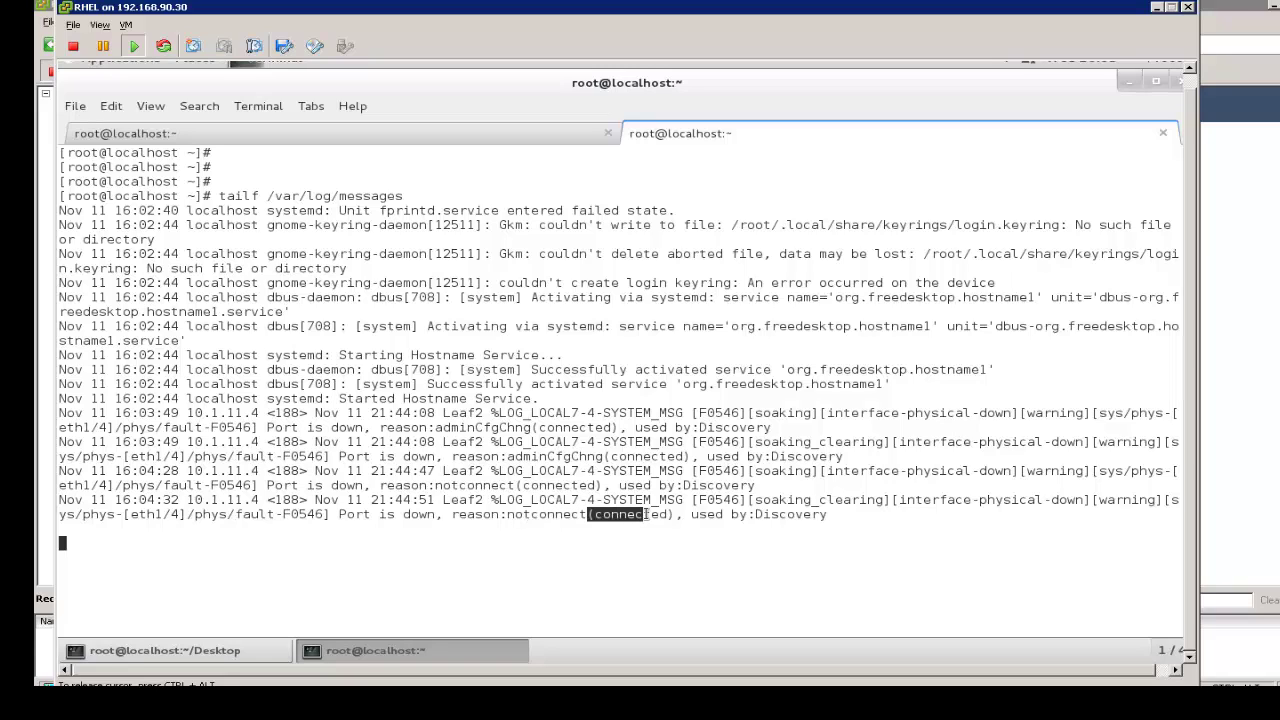